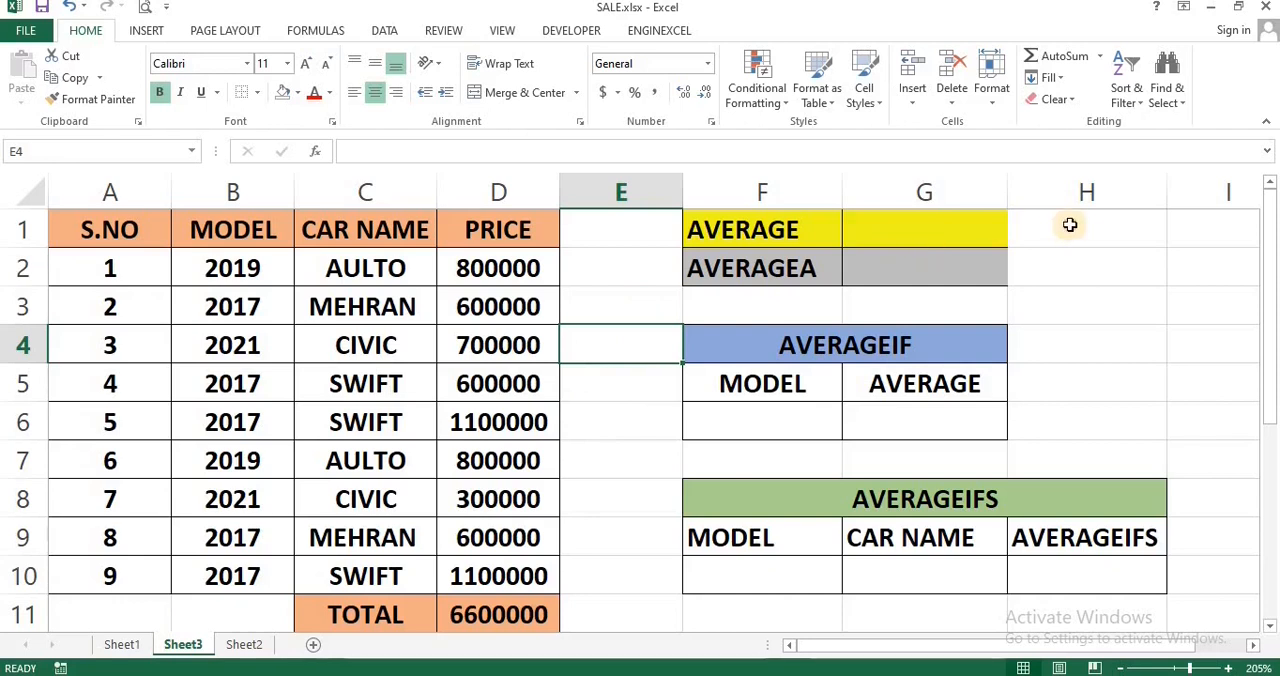
Step: In G1, calculate the average of the prices in D2:D10 with the AVERAGE function
{"action": "left_click", "coordinate": [1069, 232]}
{"action": "left_click", "coordinate": [997, 223]}
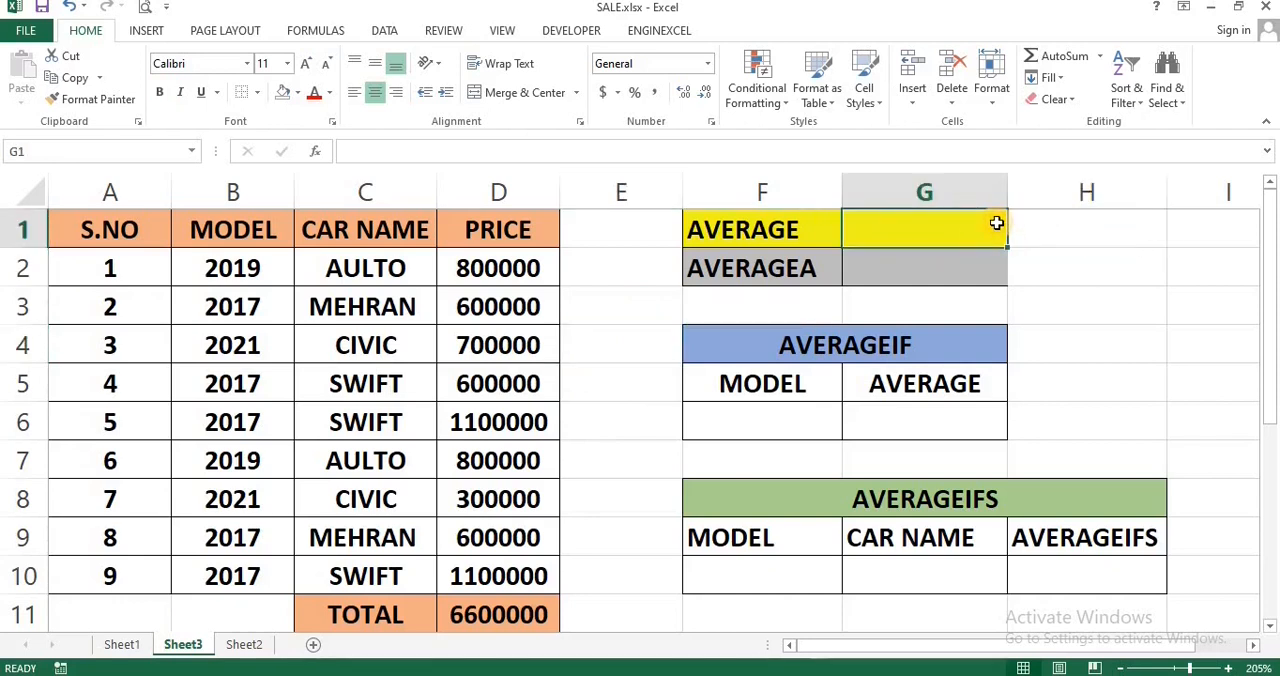
{"action": "type", "text": "=AVERA"}
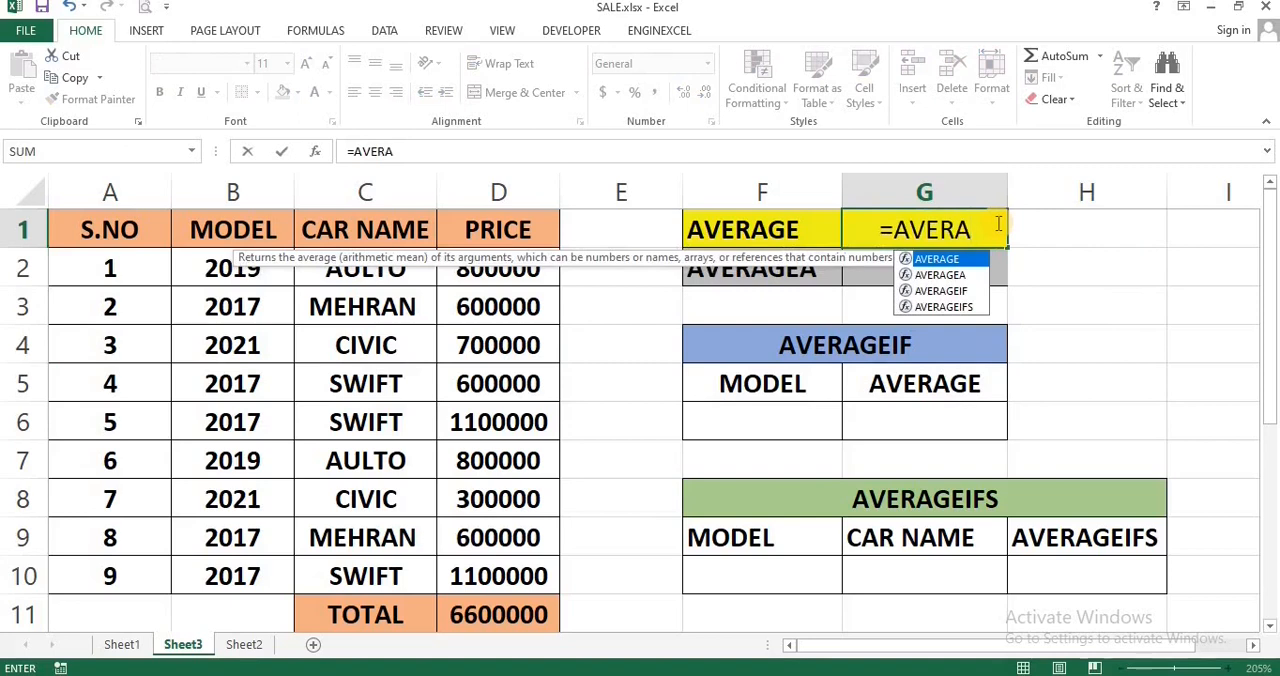
{"action": "key", "text": "Tab"}
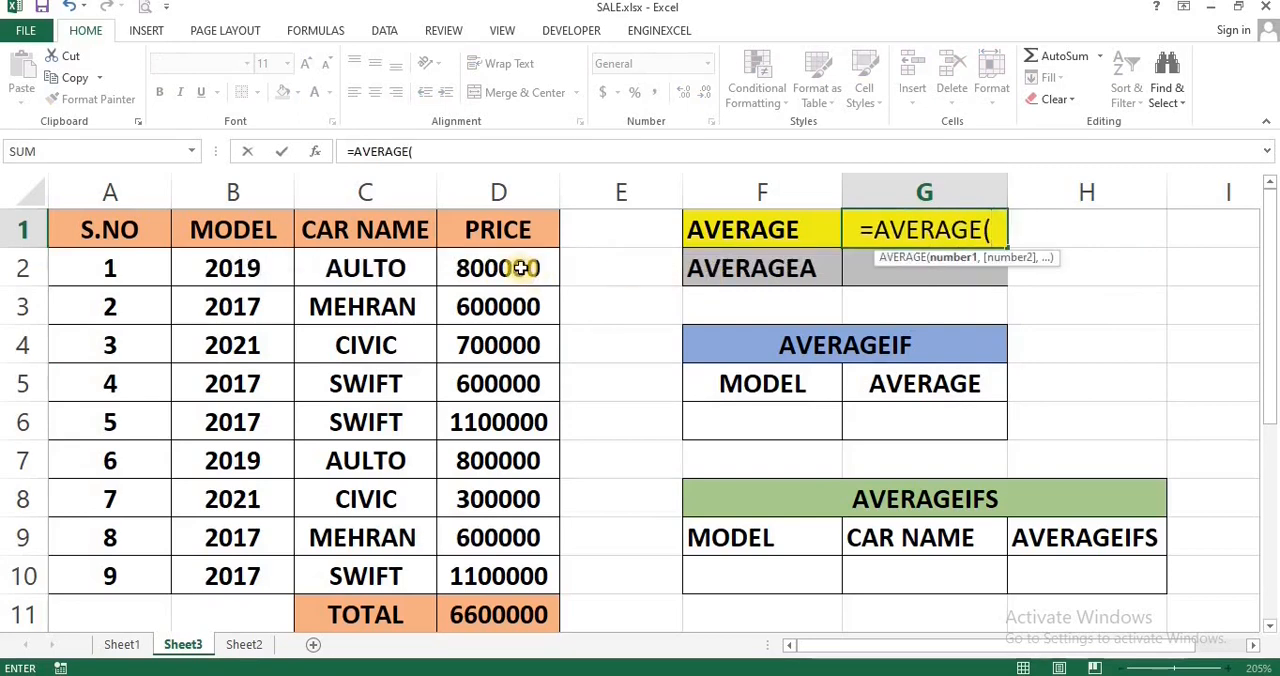
{"action": "left_click_drag", "start_coordinate": [521, 268], "coordinate": [521, 568]}
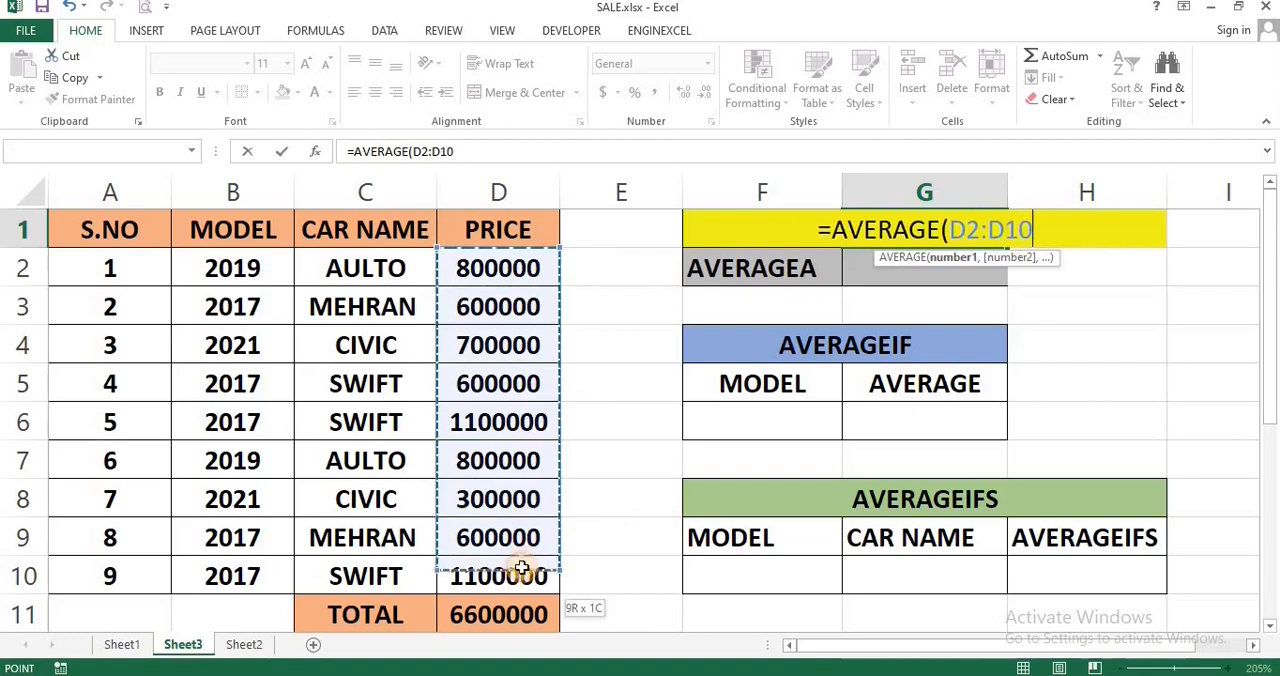
{"action": "key", "text": "Return"}
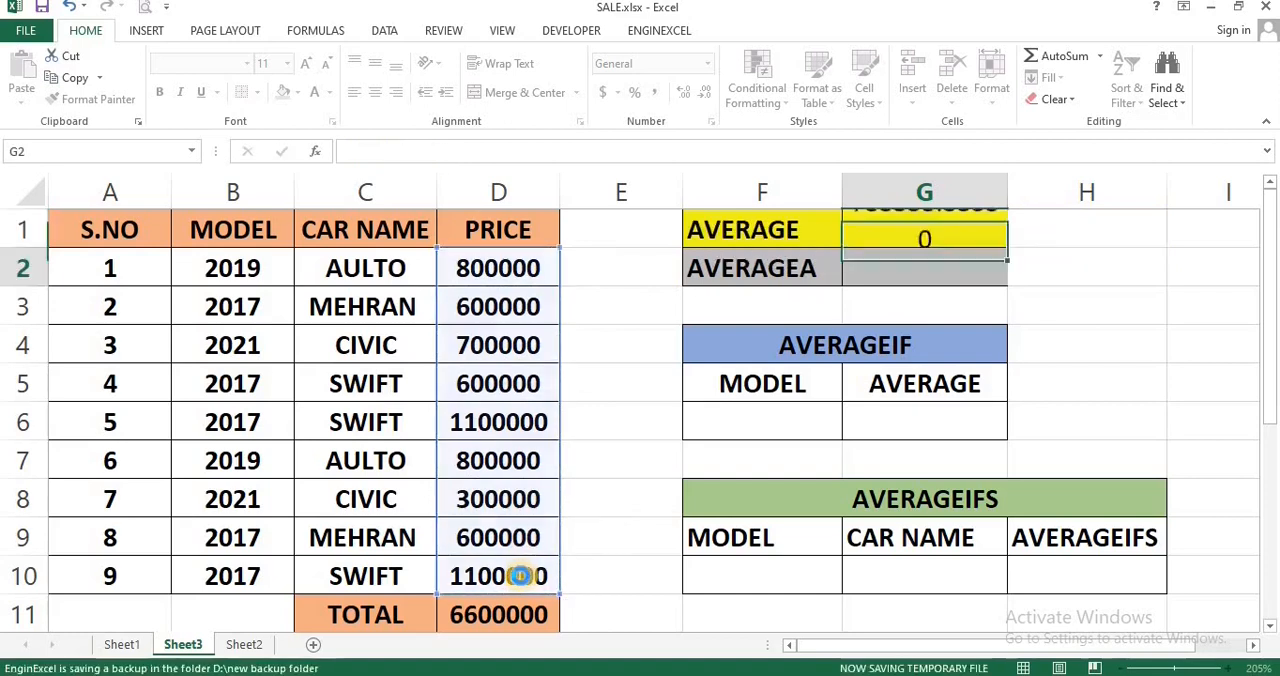
Step: Replace the MEHRAN price in D3 with the text NO
{"action": "left_click", "coordinate": [498, 309]}
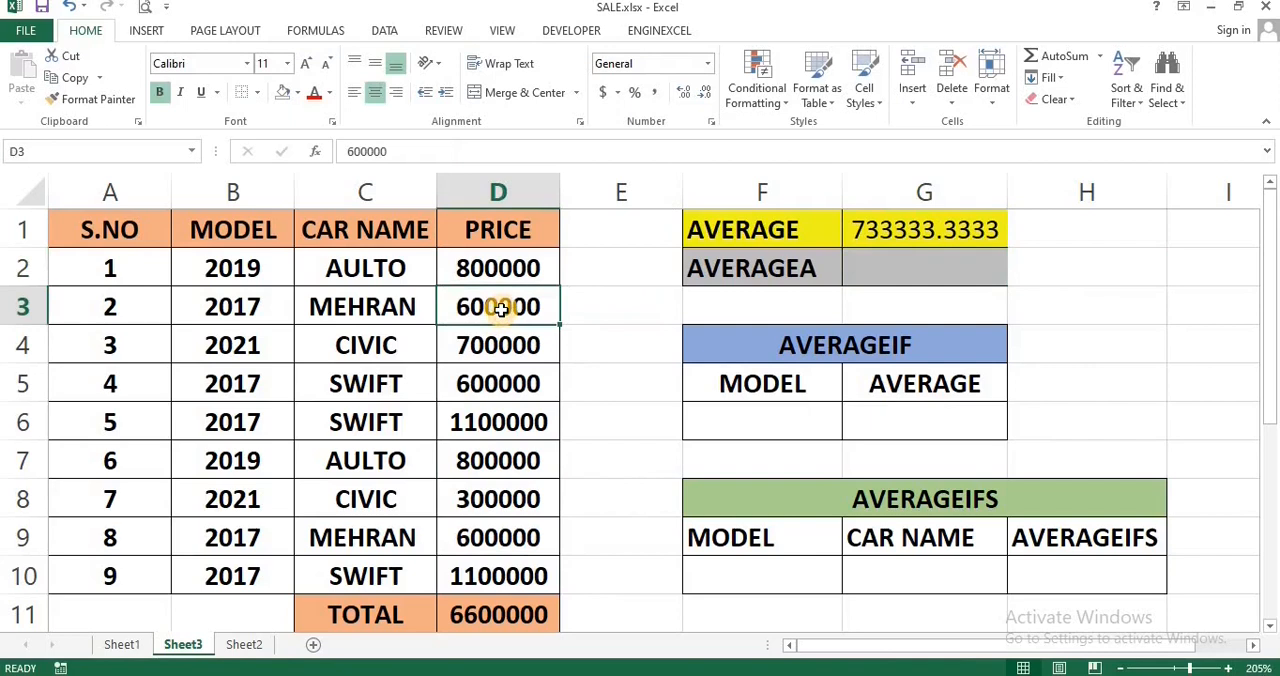
{"action": "type", "text": "NO"}
{"action": "key", "text": "Return"}
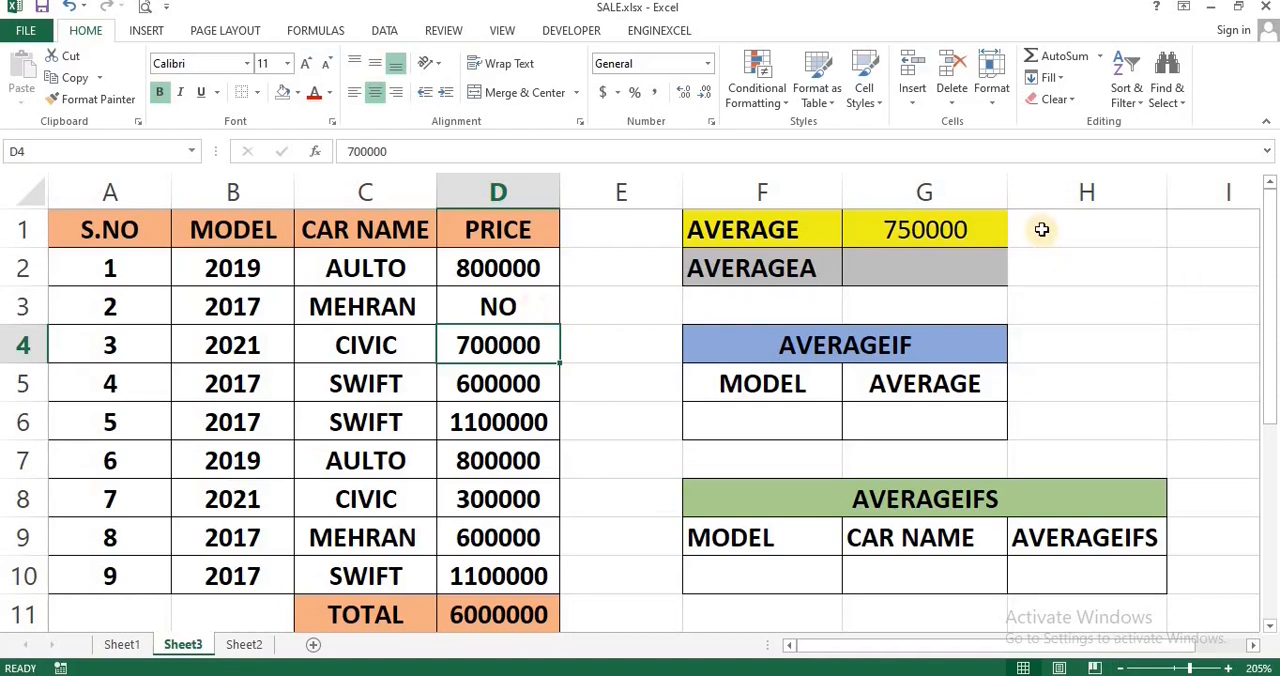
Step: Enter the check formula =D11/9 in H1 to divide the total price by nine
{"action": "left_click", "coordinate": [1041, 230]}
{"action": "type", "text": "="}
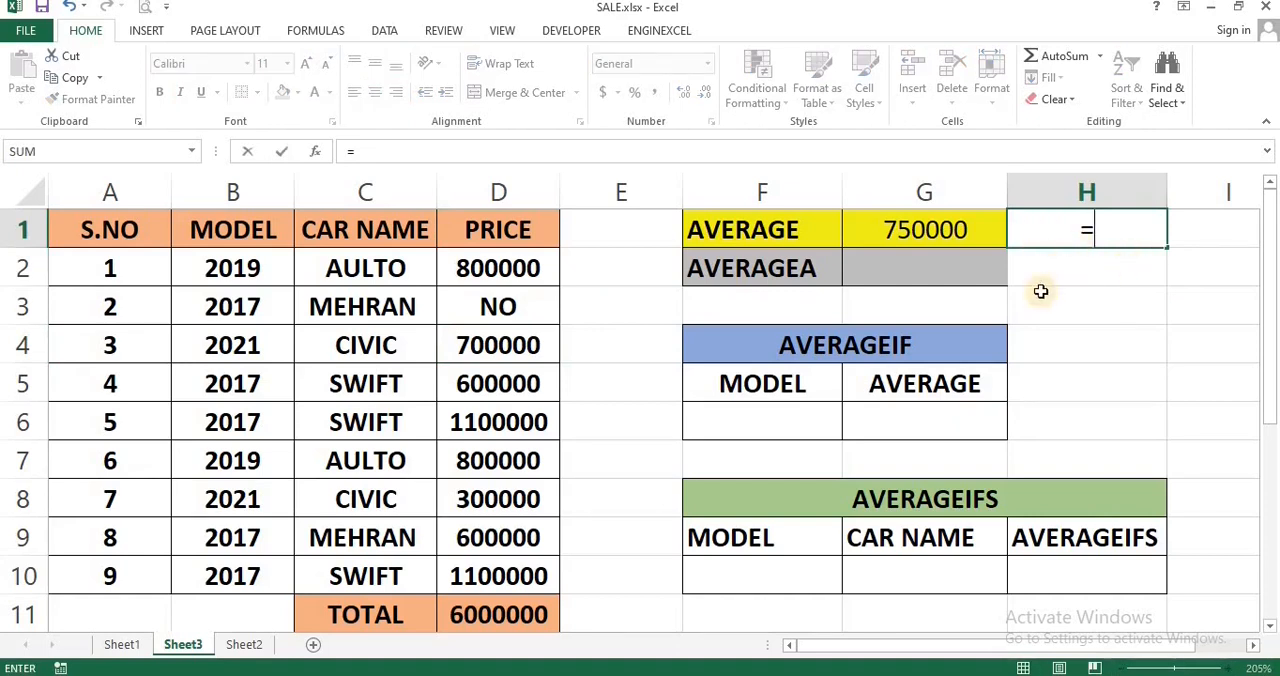
{"action": "left_click", "coordinate": [493, 620]}
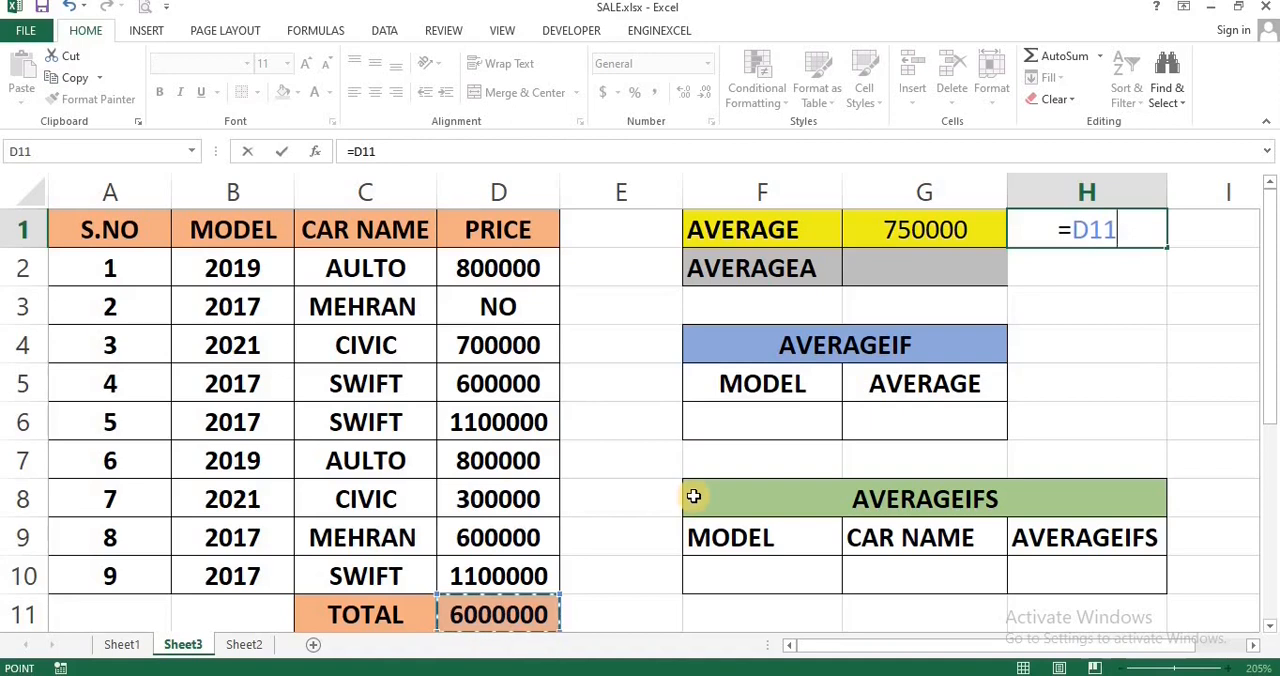
{"action": "type", "text": "/"}
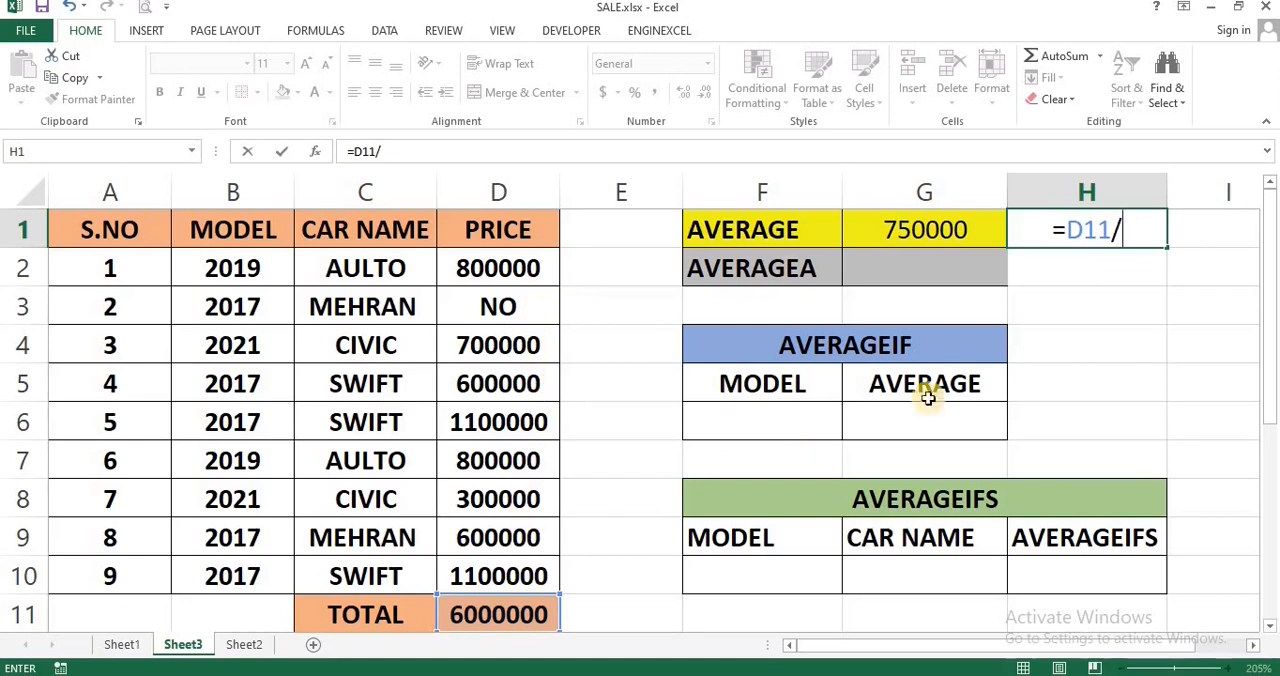
{"action": "type", "text": "9"}
{"action": "key", "text": "Return"}
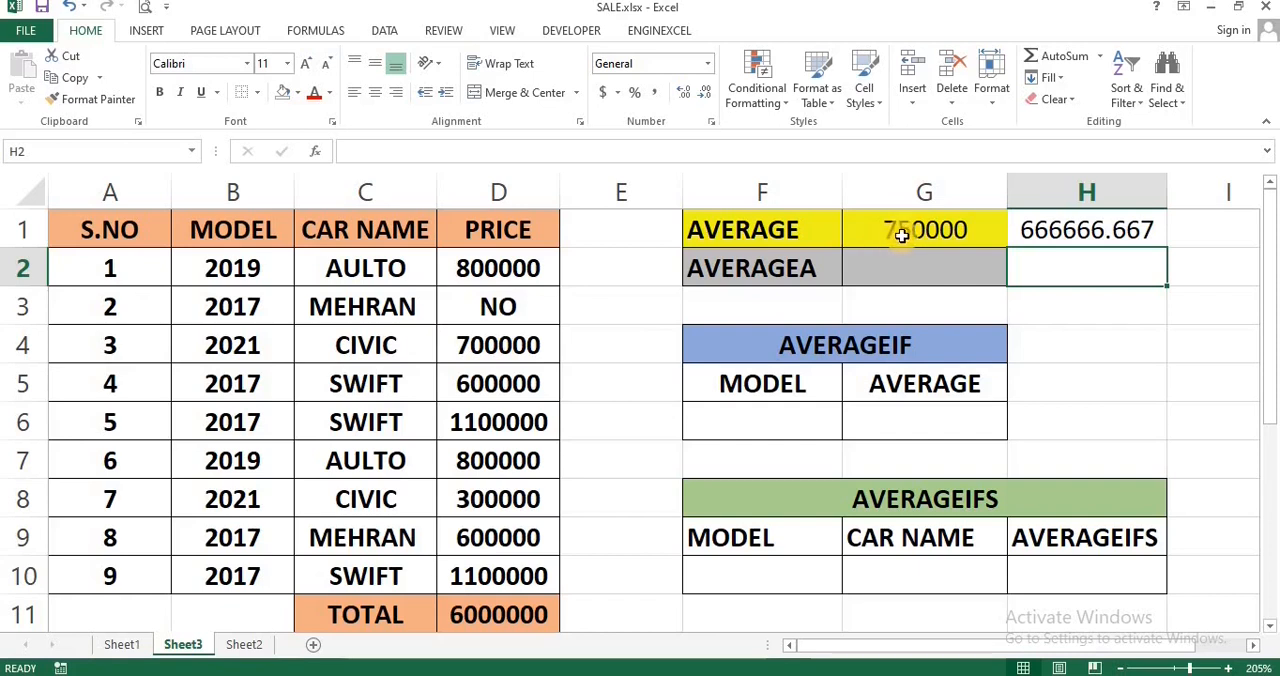
Step: Change the divisor in the H1 formula to 8 to compare it with the AVERAGE result, and clear H1
{"action": "double_click", "coordinate": [1079, 222]}
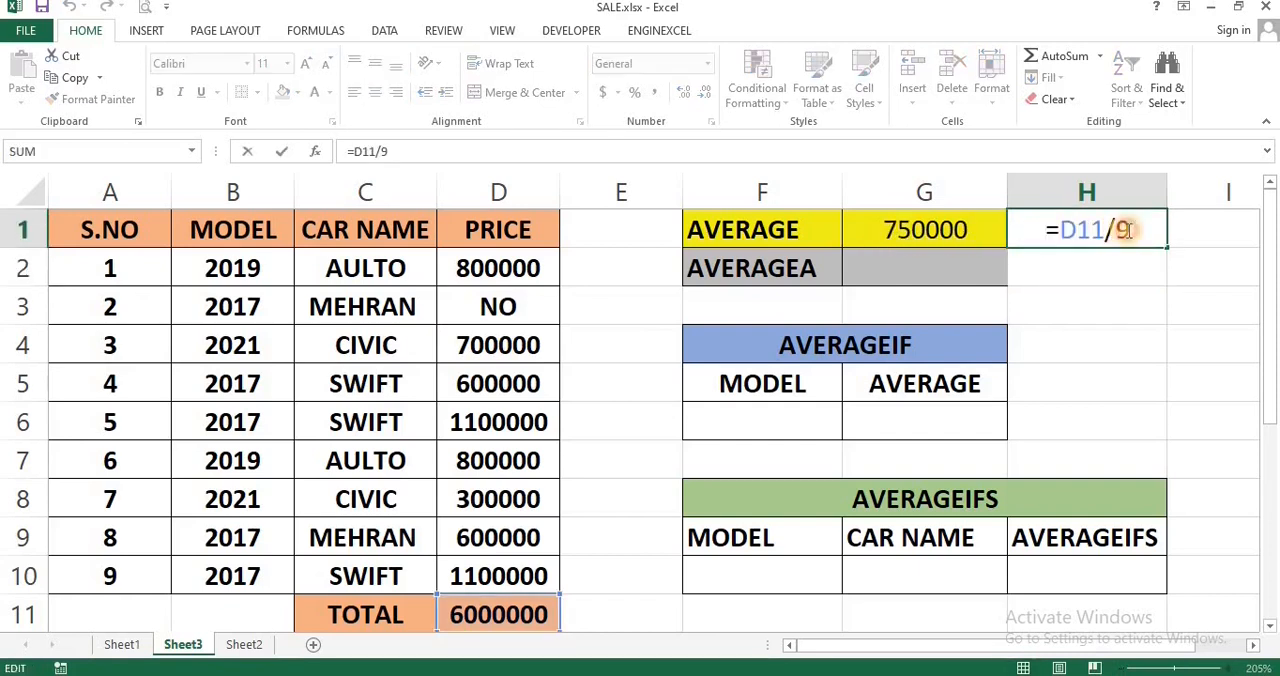
{"action": "key", "text": "BackSpace"}
{"action": "type", "text": "8"}
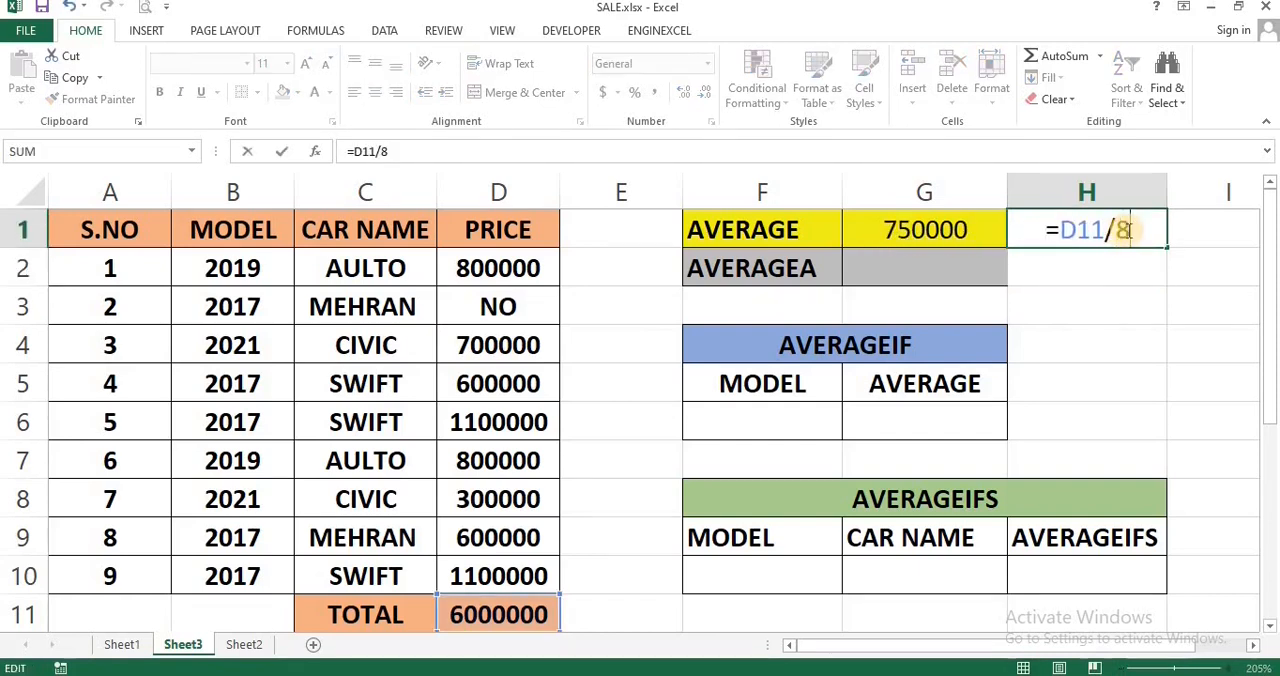
{"action": "key", "text": "Return"}
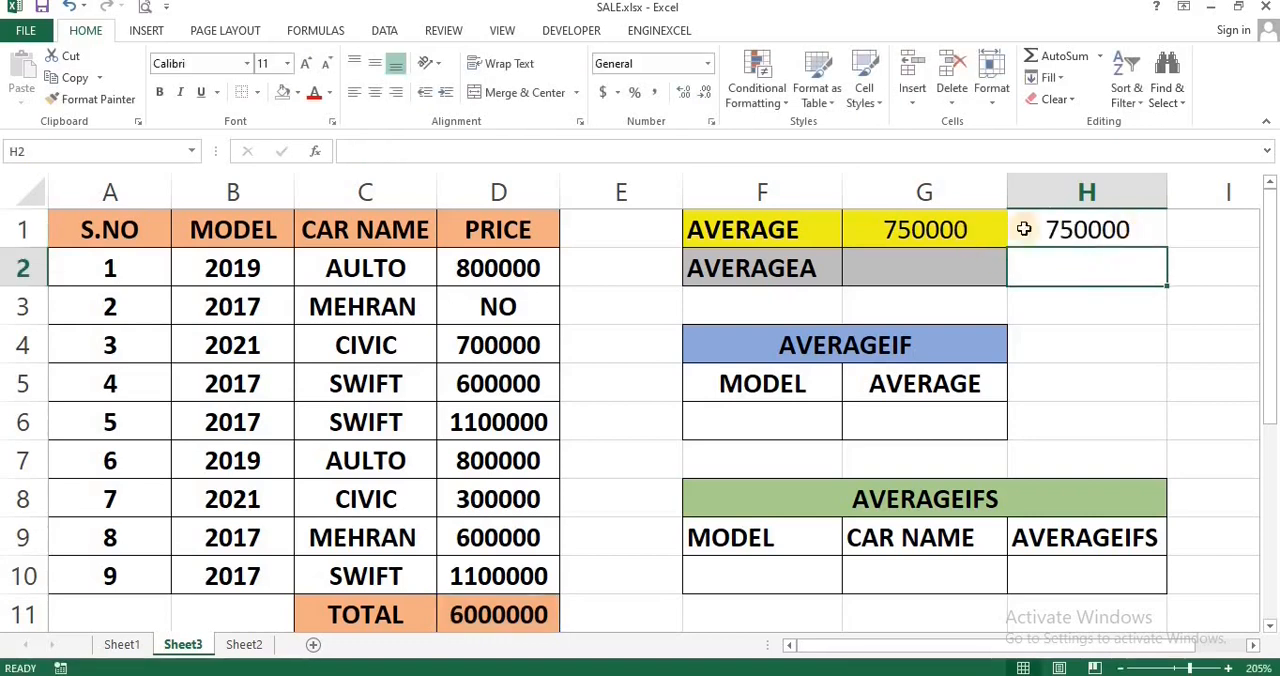
{"action": "left_click", "coordinate": [1052, 228]}
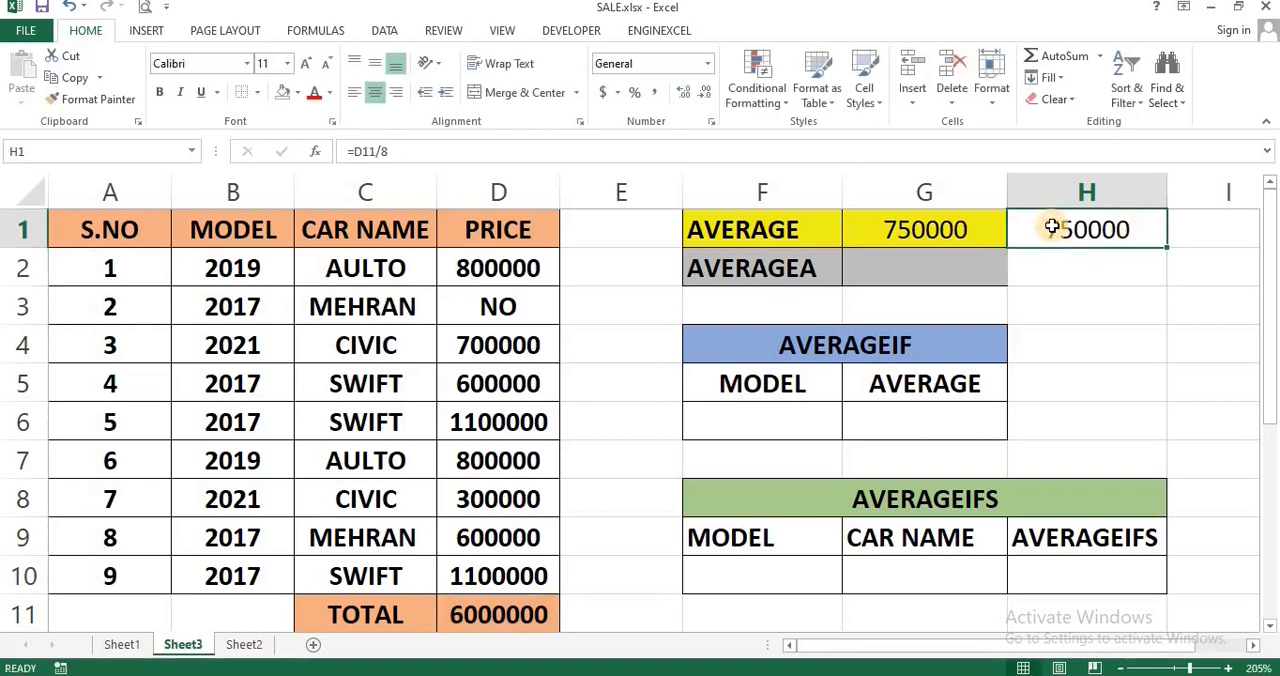
{"action": "key", "text": "Delete"}
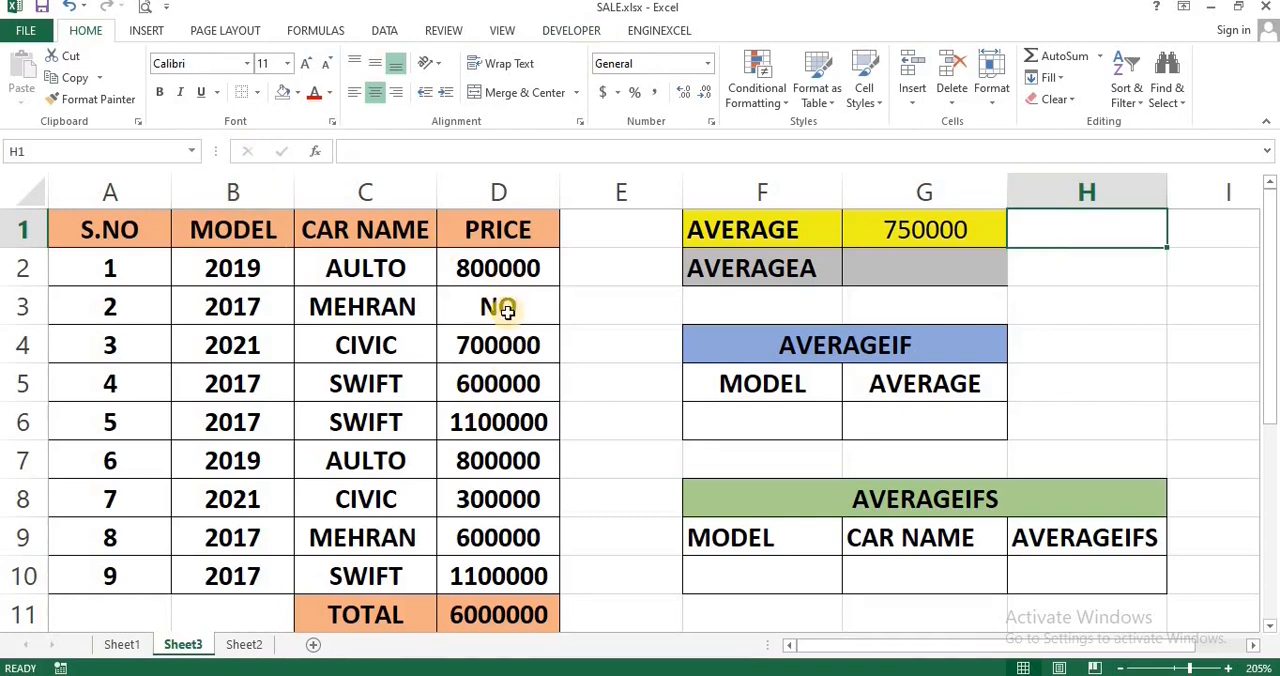
Step: In G2, calculate the average of D2:D10 including text entries with the AVERAGEA function
{"action": "left_click", "coordinate": [900, 266]}
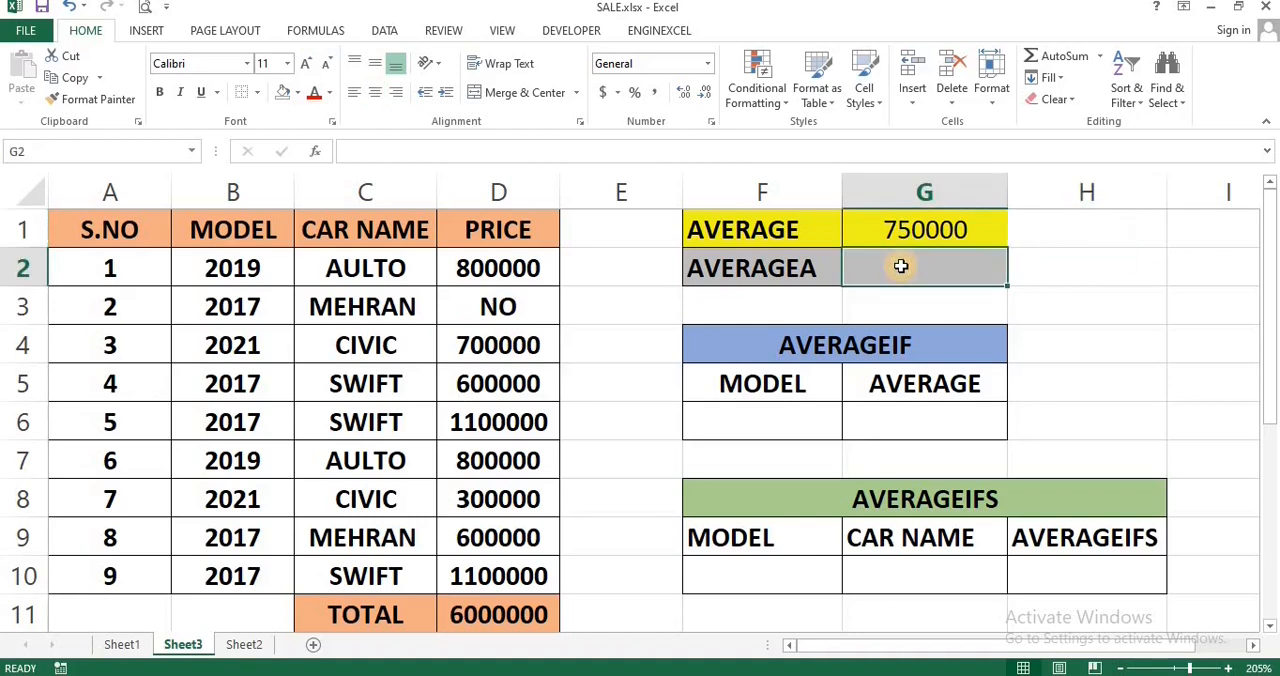
{"action": "type", "text": "=AVERA"}
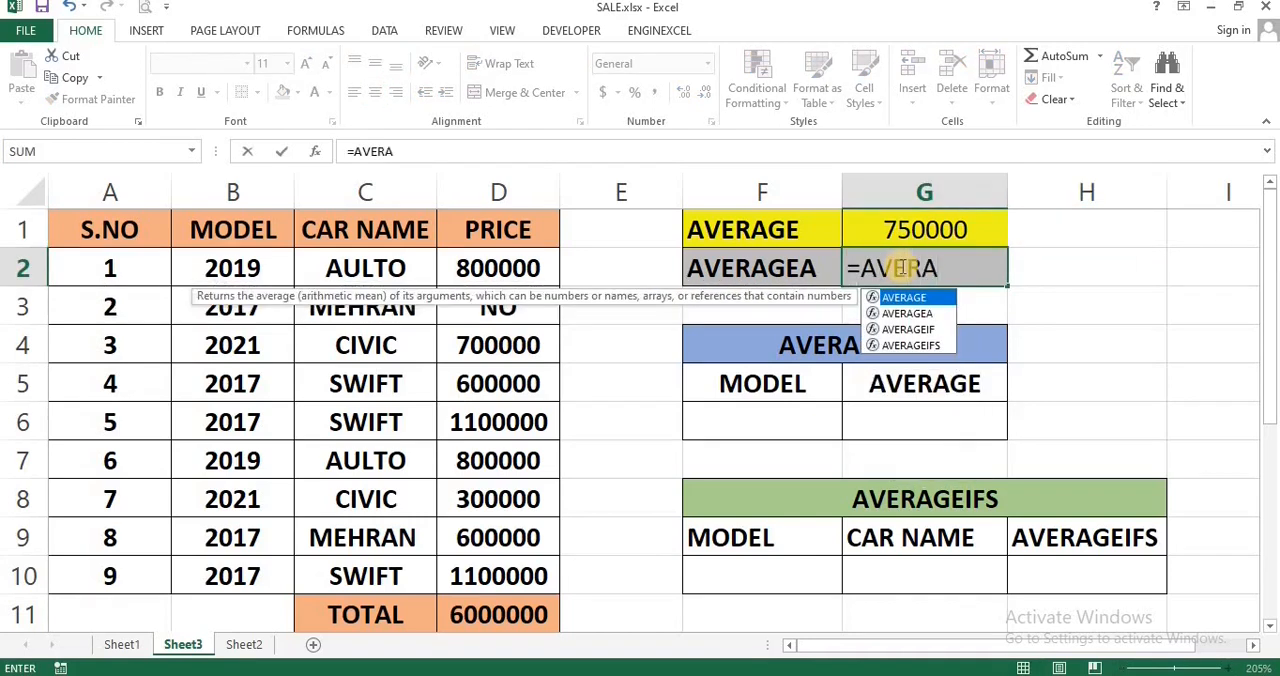
{"action": "key", "text": "Down"}
{"action": "key", "text": "Tab"}
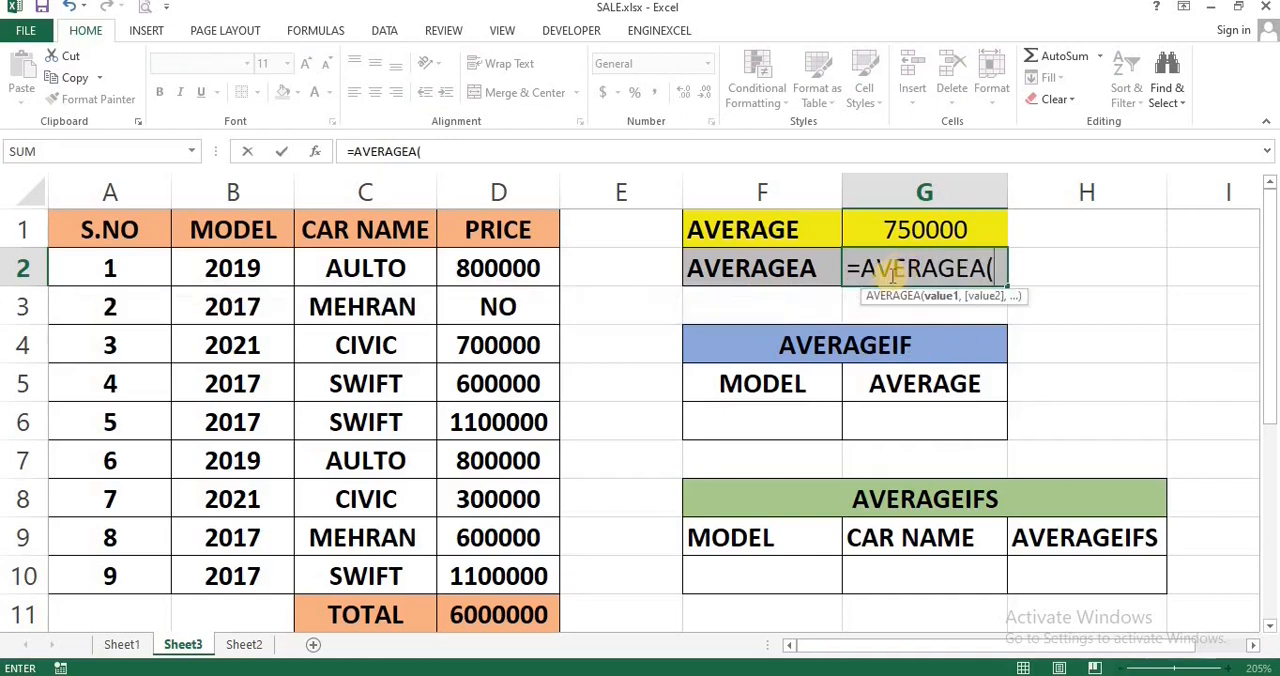
{"action": "left_click_drag", "start_coordinate": [466, 268], "coordinate": [507, 570]}
{"action": "key", "text": "Return"}
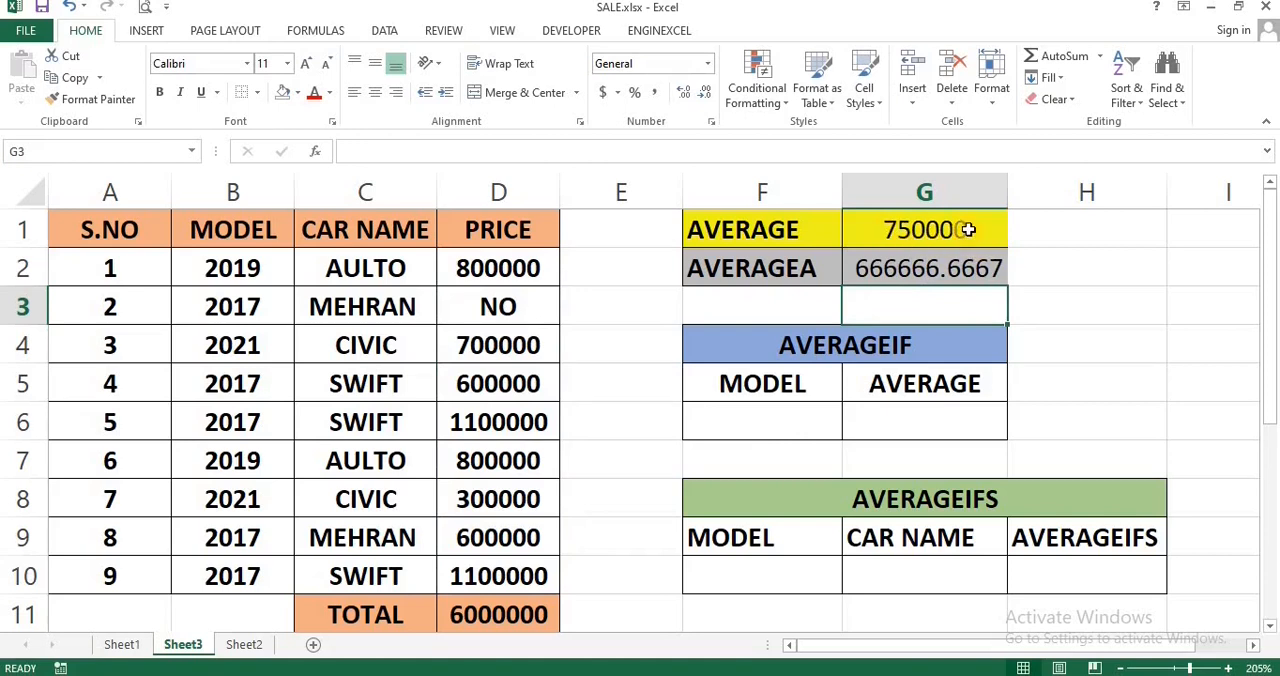
{"action": "left_click", "coordinate": [494, 307]}
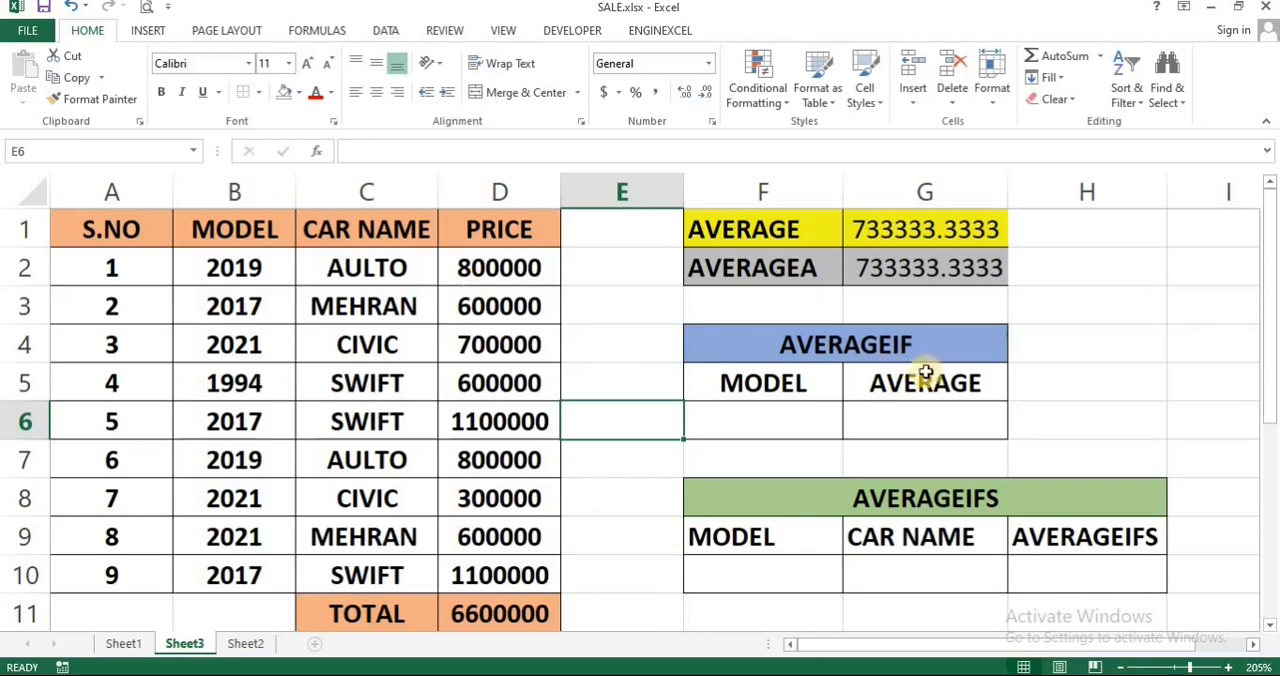
Step: In G6, enter an AVERAGEIF formula with range B2:B10, criteria F6 and average range D2:D10
{"action": "left_click", "coordinate": [945, 424]}
{"action": "type", "text": "=AVERA"}
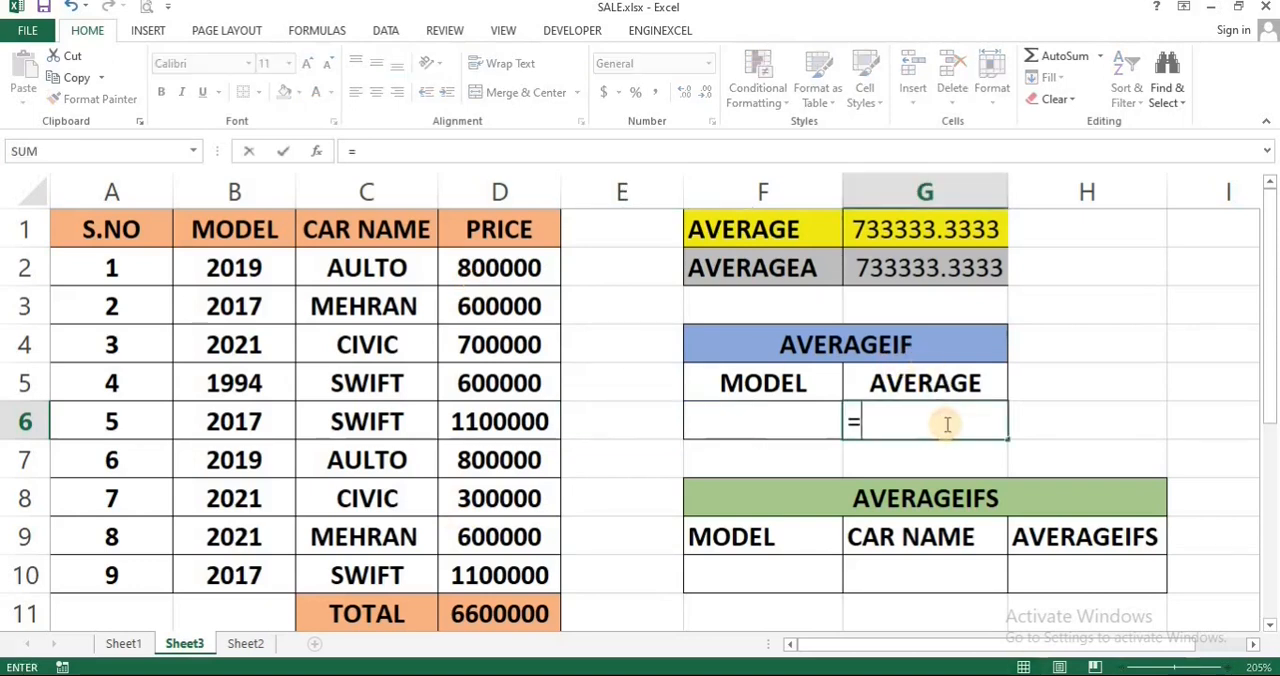
{"action": "key", "text": "Down"}
{"action": "key", "text": "Down"}
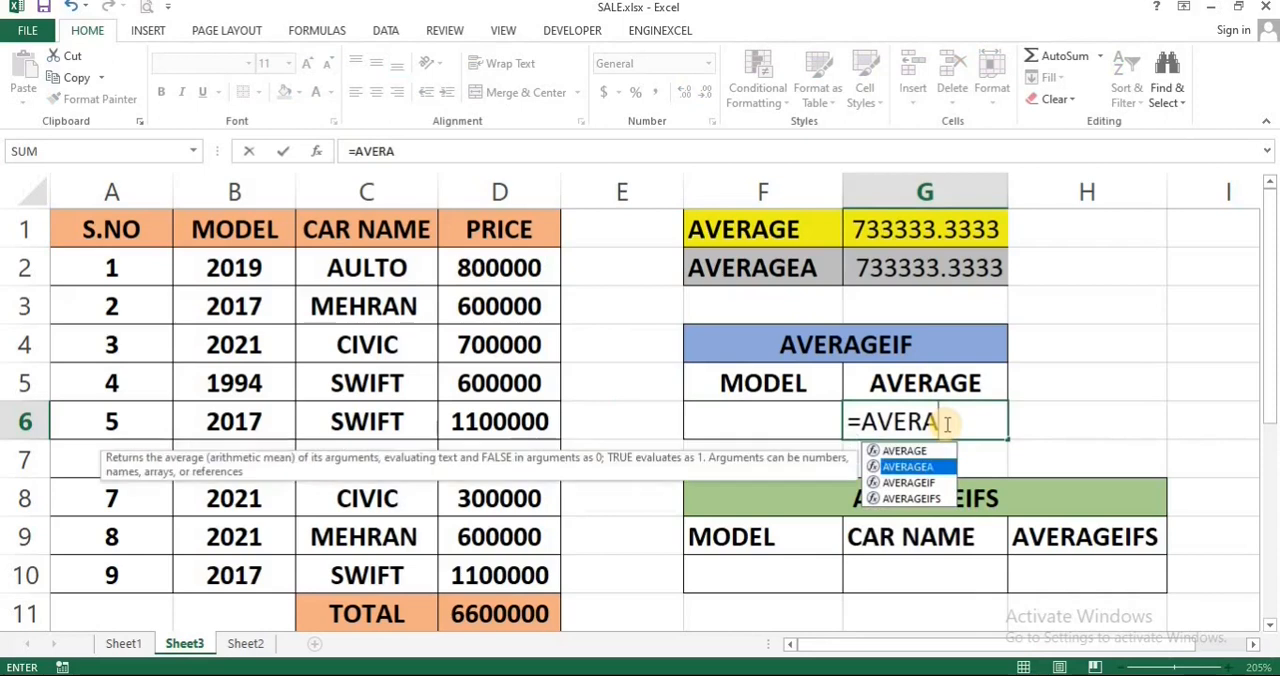
{"action": "key", "text": "Tab"}
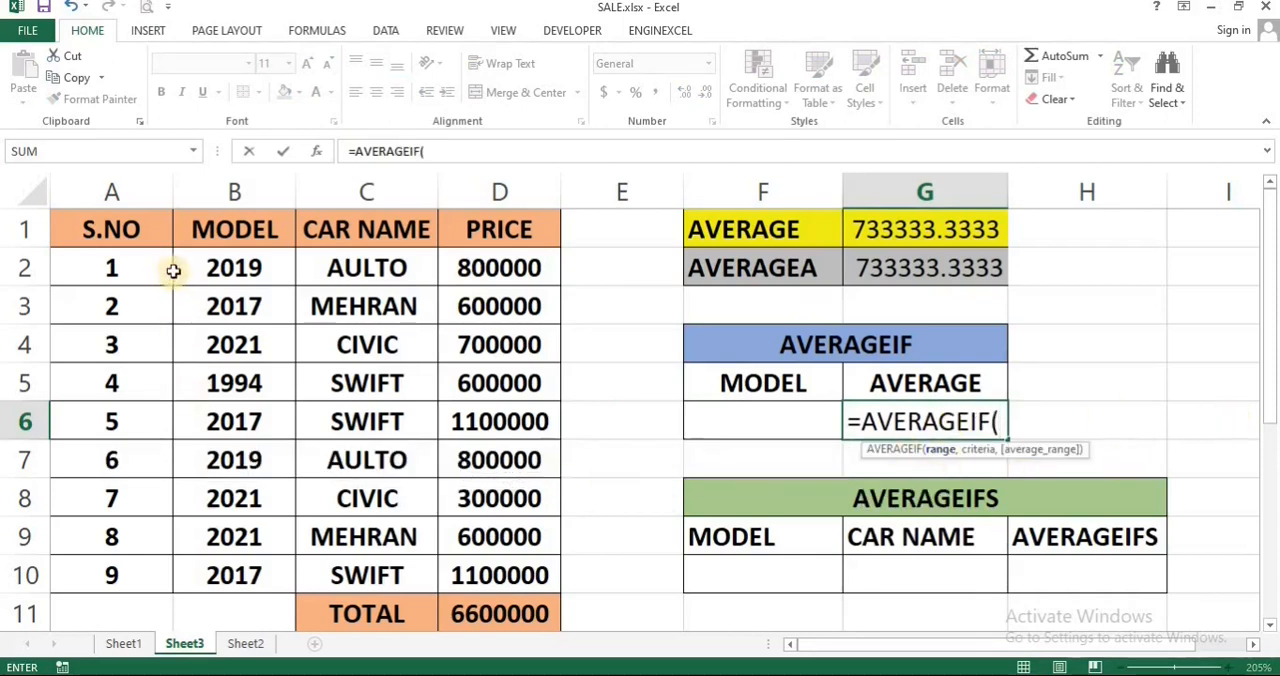
{"action": "left_click_drag", "start_coordinate": [210, 265], "coordinate": [222, 565]}
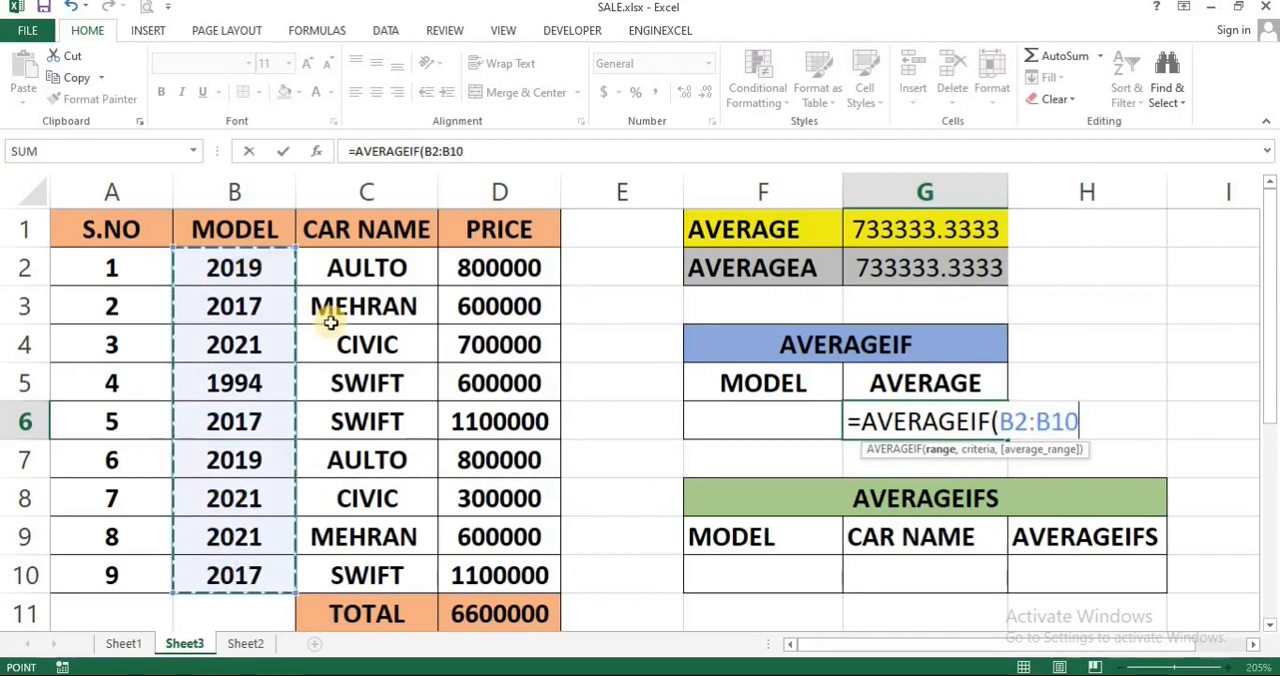
{"action": "type", "text": ","}
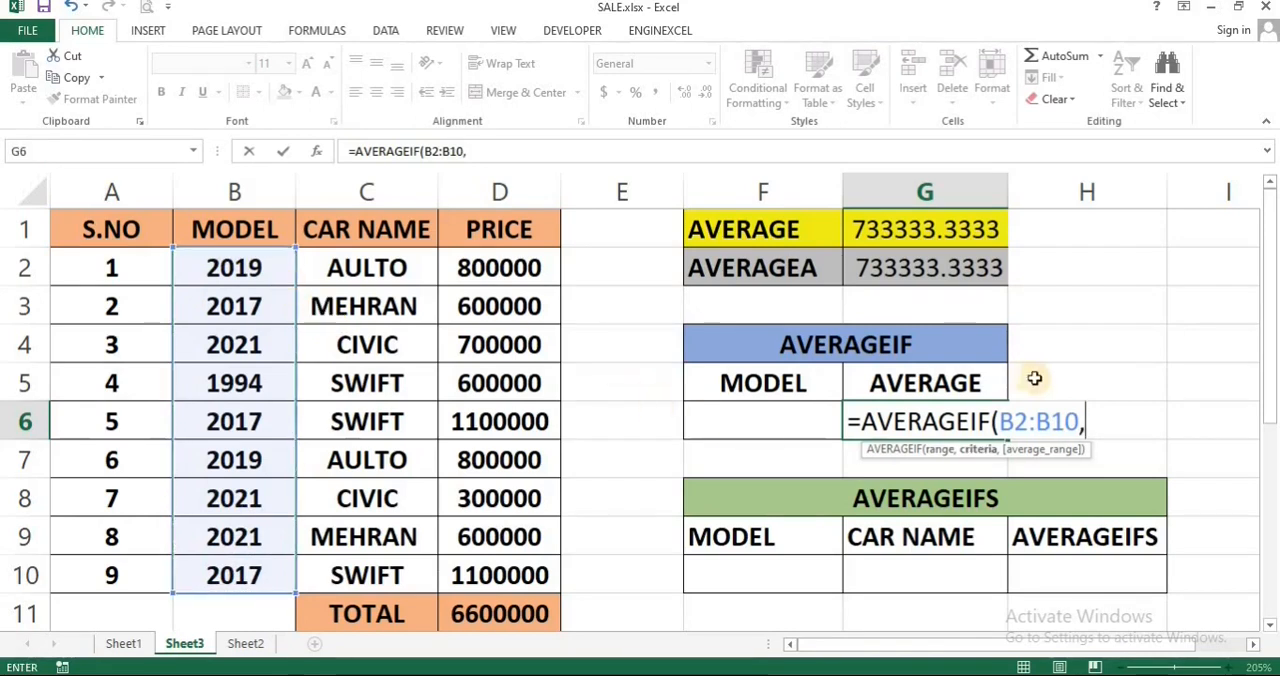
{"action": "left_click", "coordinate": [796, 414]}
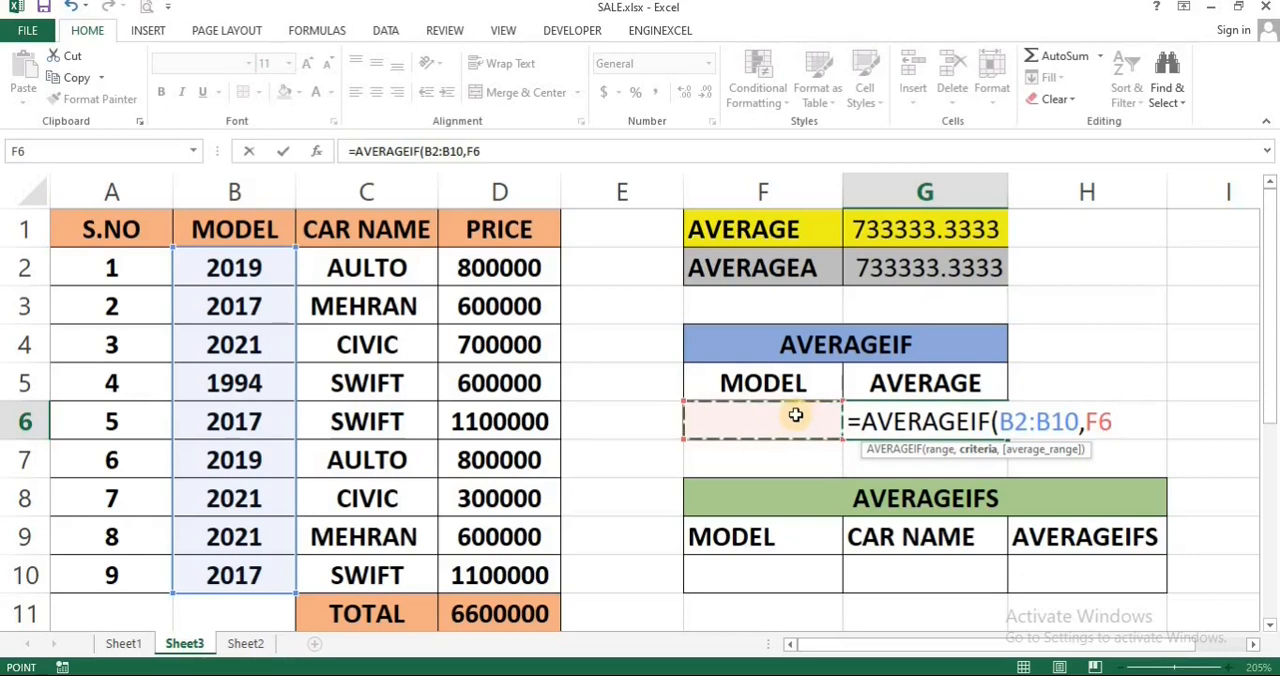
{"action": "type", "text": ","}
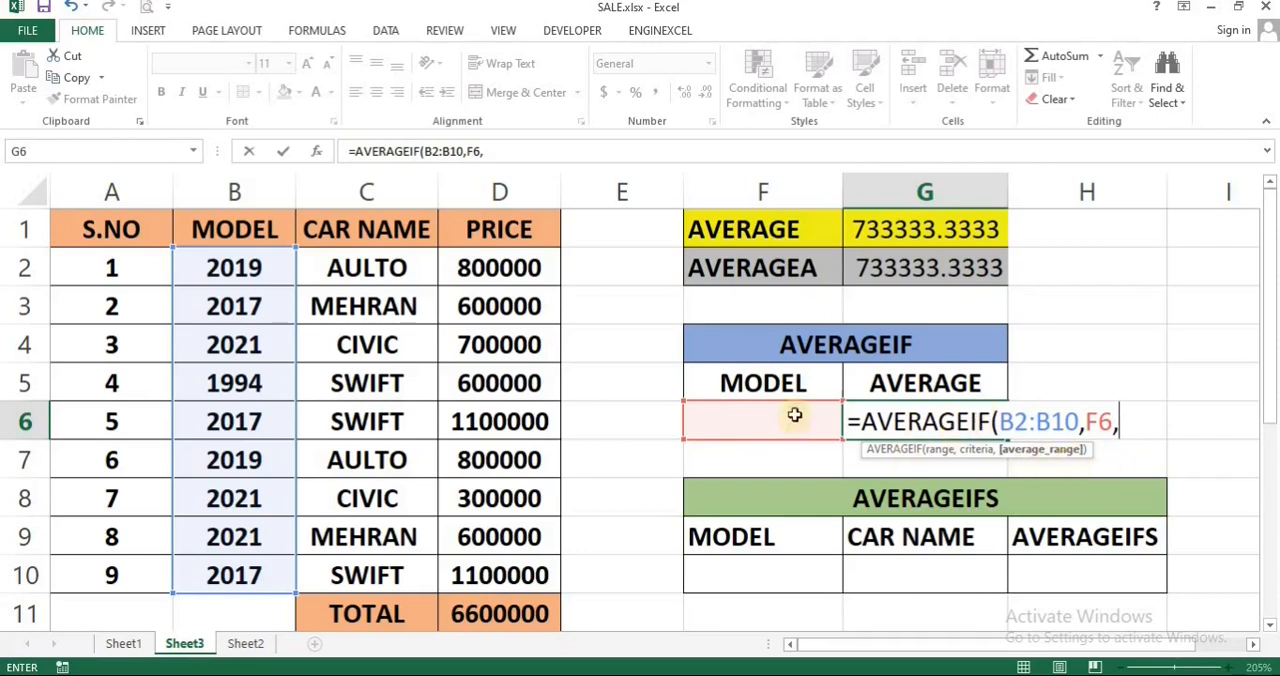
{"action": "left_click_drag", "start_coordinate": [519, 271], "coordinate": [489, 575]}
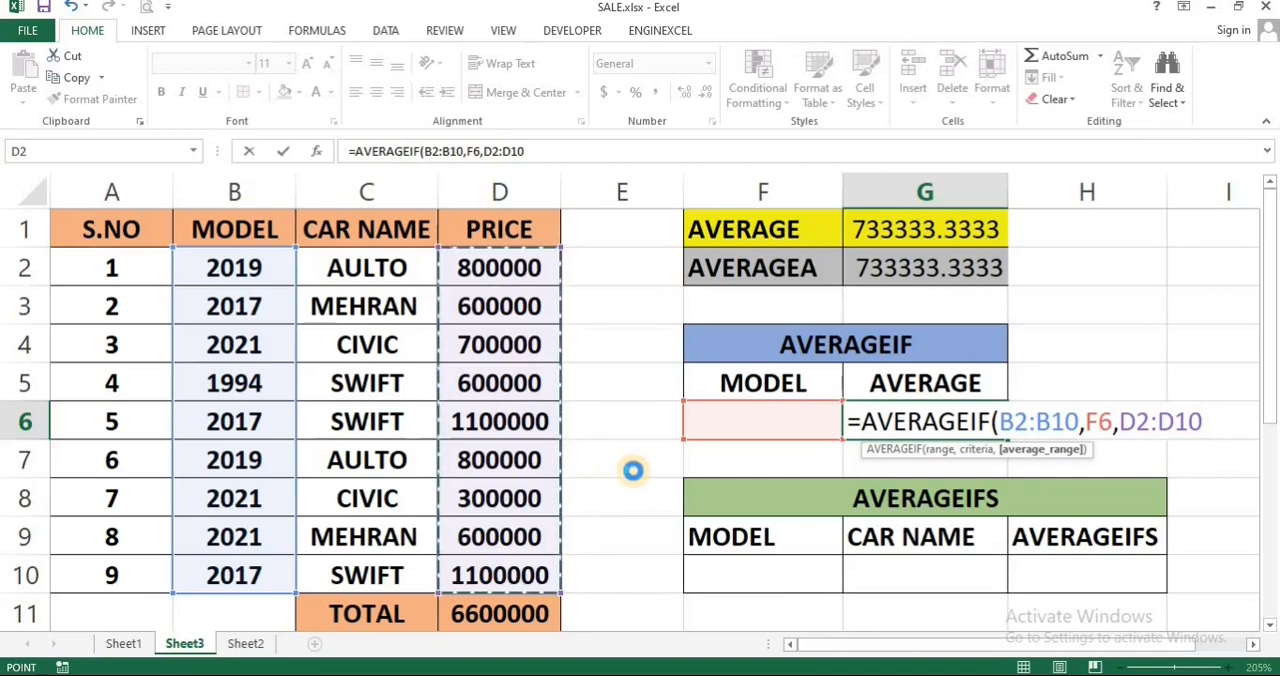
{"action": "key", "text": "Return"}
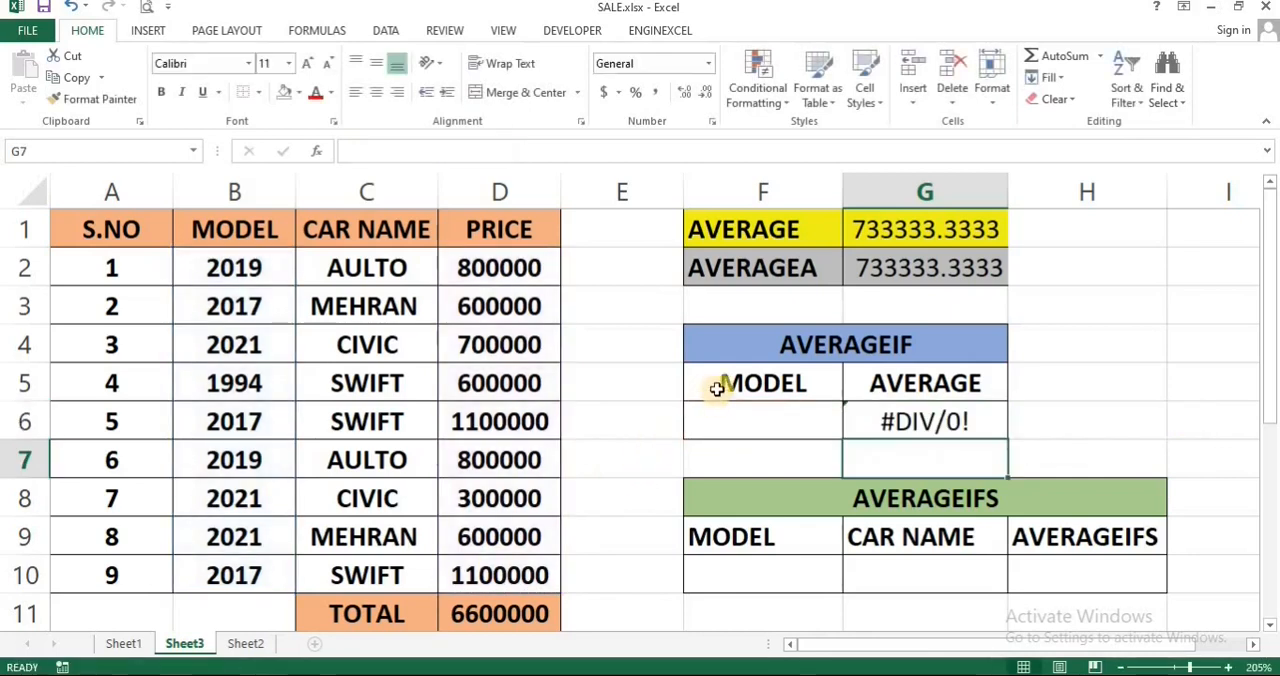
Step: Enter 2017 in F6 as the model criterion for the AVERAGEIF formula
{"action": "left_click", "coordinate": [915, 411]}
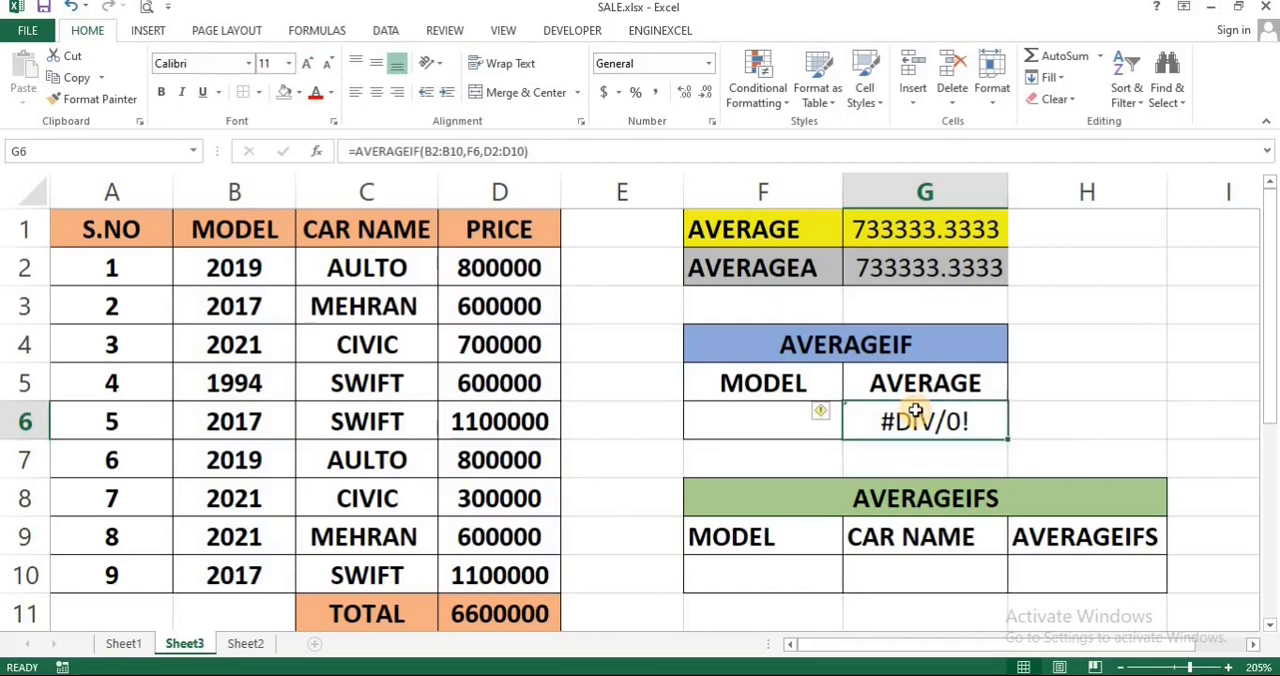
{"action": "left_click", "coordinate": [775, 418]}
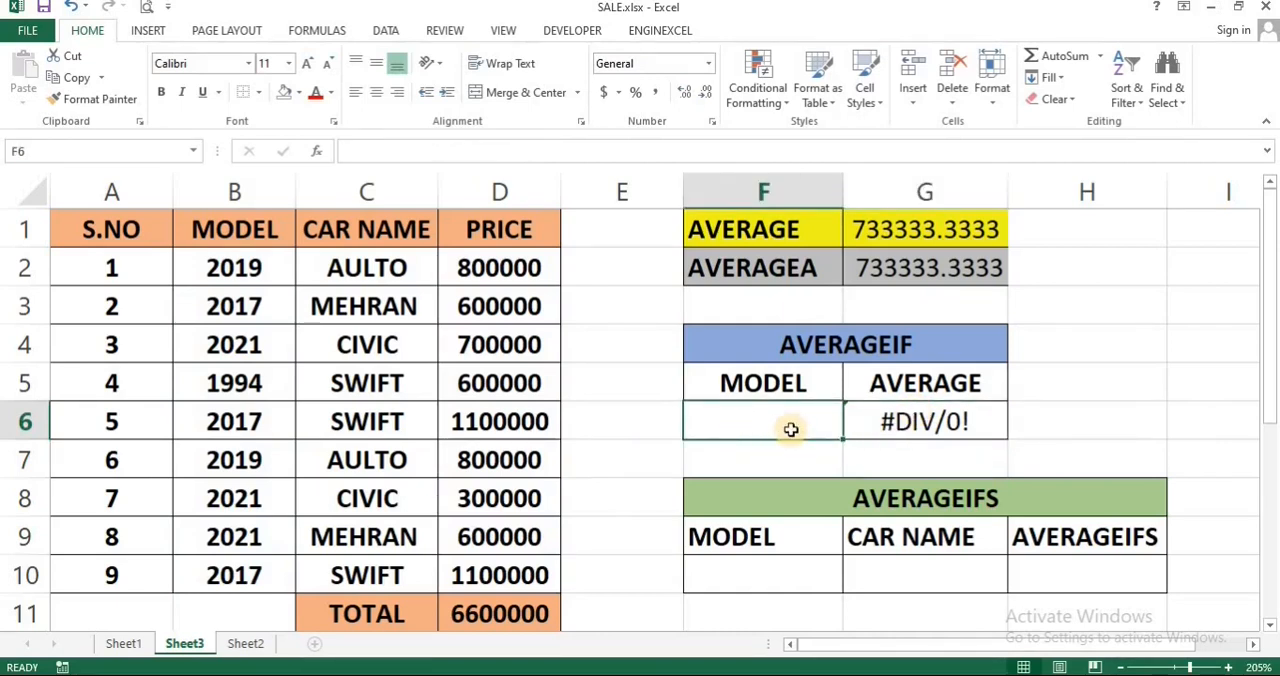
{"action": "type", "text": "201"}
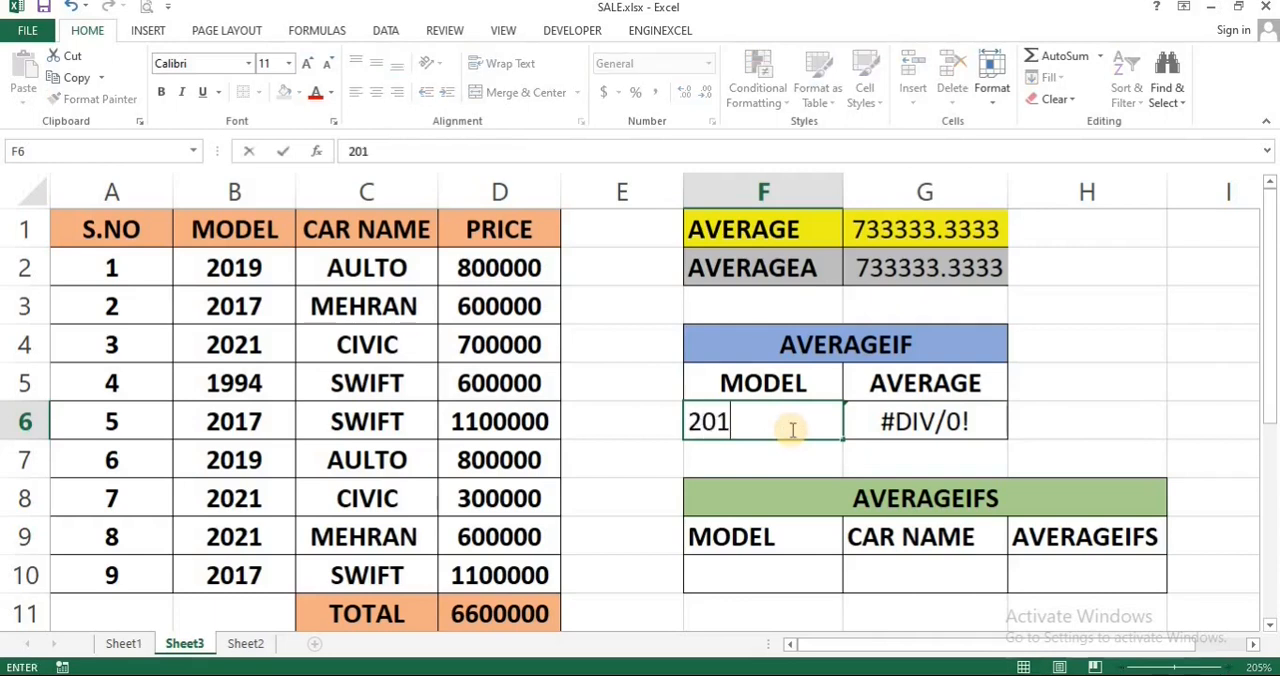
{"action": "type", "text": "7"}
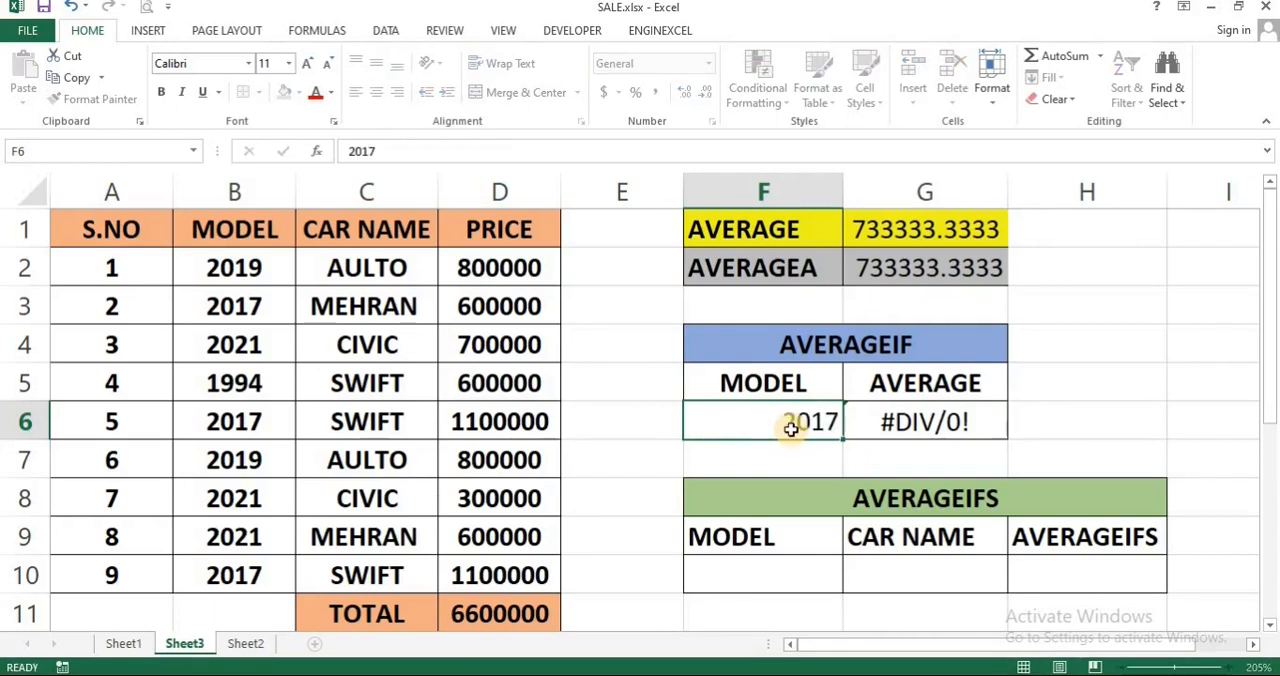
{"action": "key", "text": "Return"}
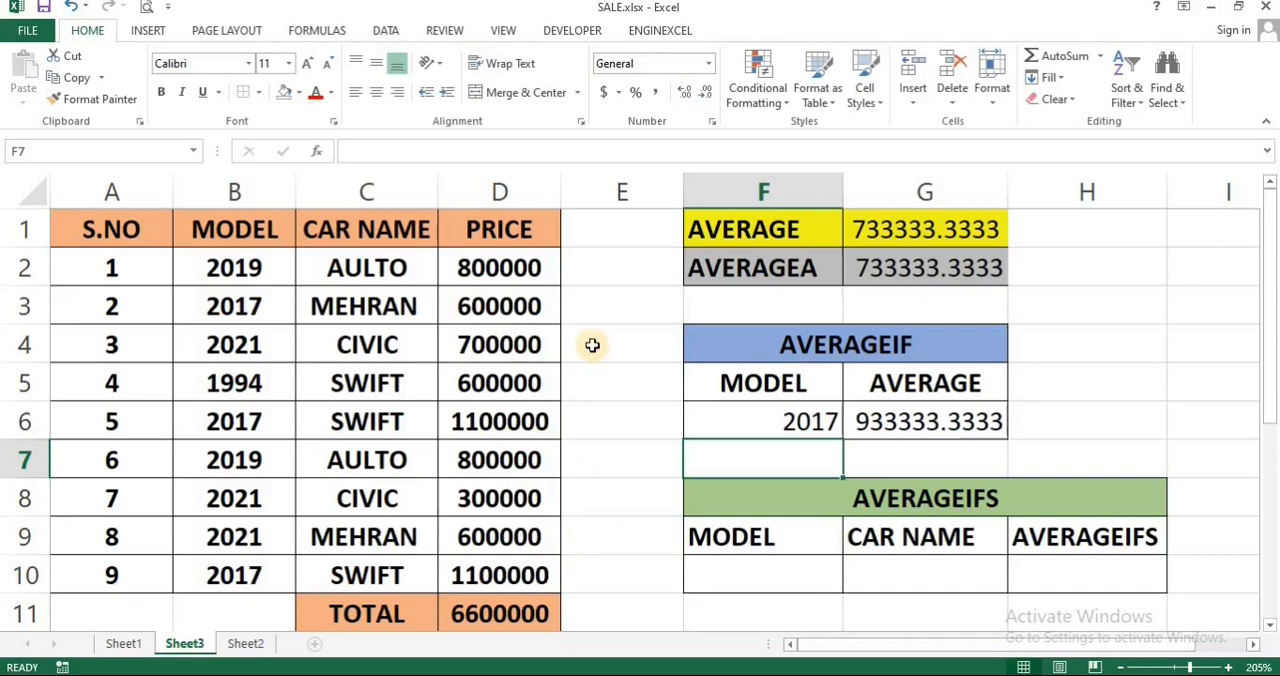
Step: Change the model criterion in F6 to 2019 to test the AVERAGEIF formula
{"action": "double_click", "coordinate": [814, 418]}
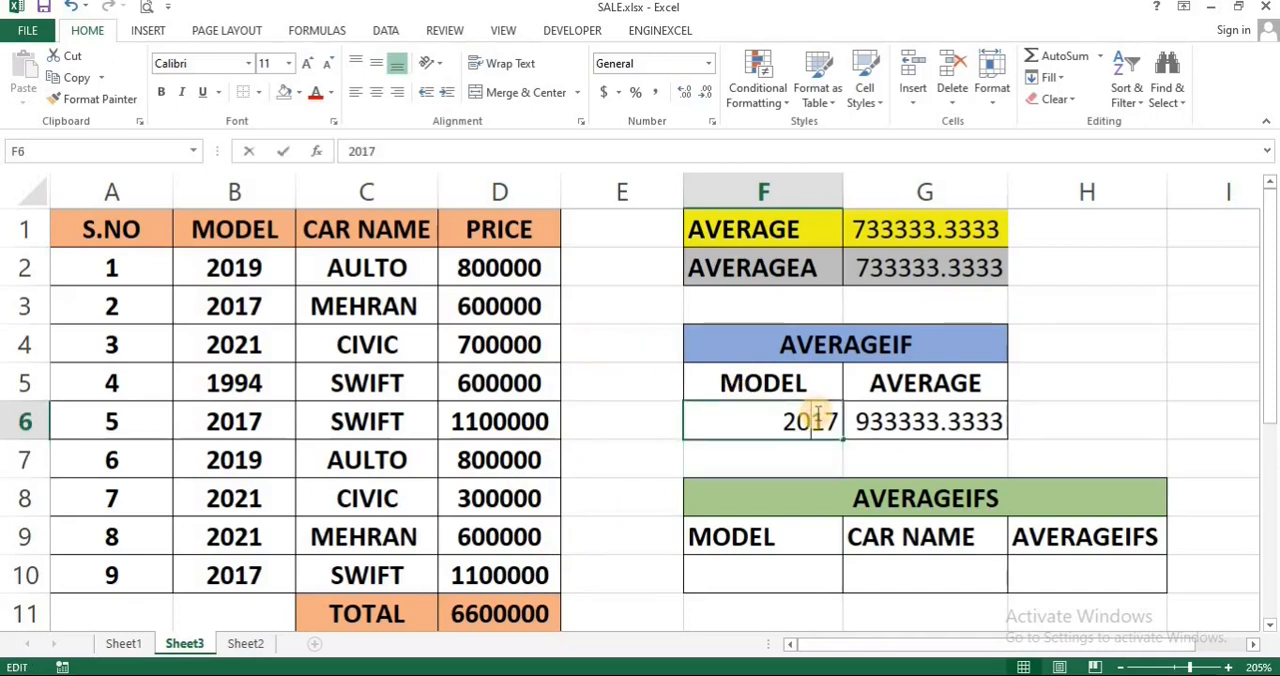
{"action": "left_click", "coordinate": [826, 420]}
{"action": "key", "text": "BackSpace"}
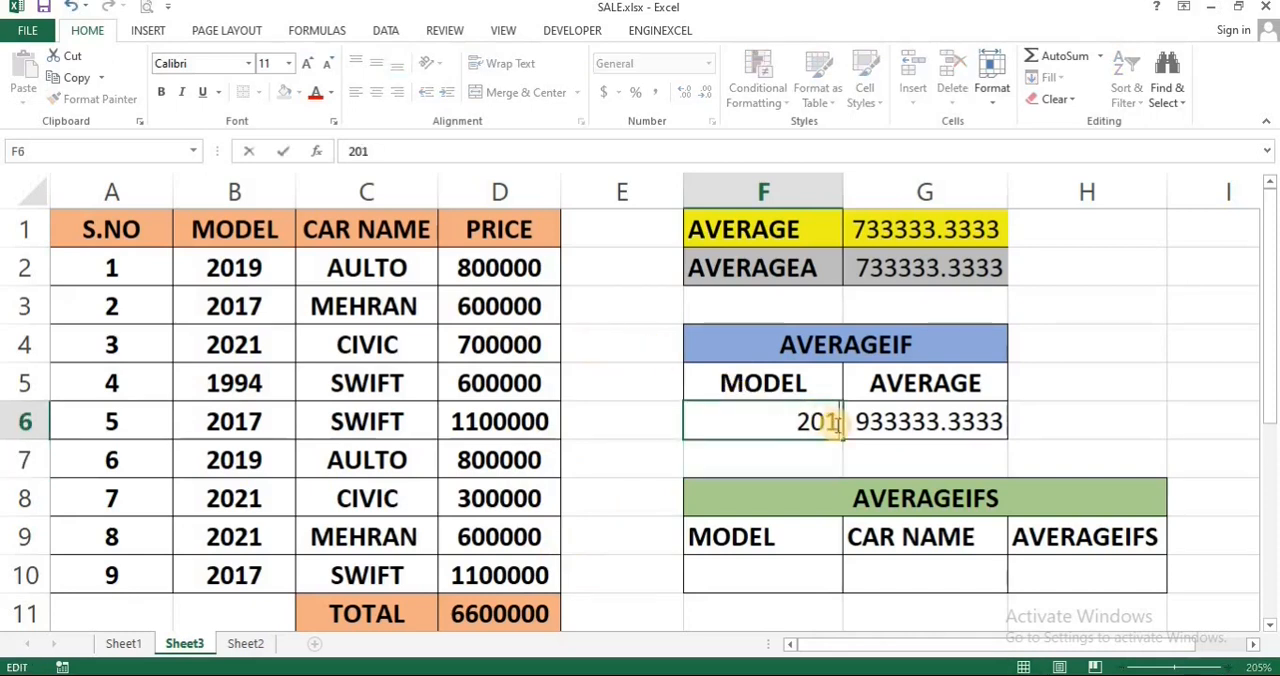
{"action": "type", "text": "9"}
{"action": "key", "text": "Return"}
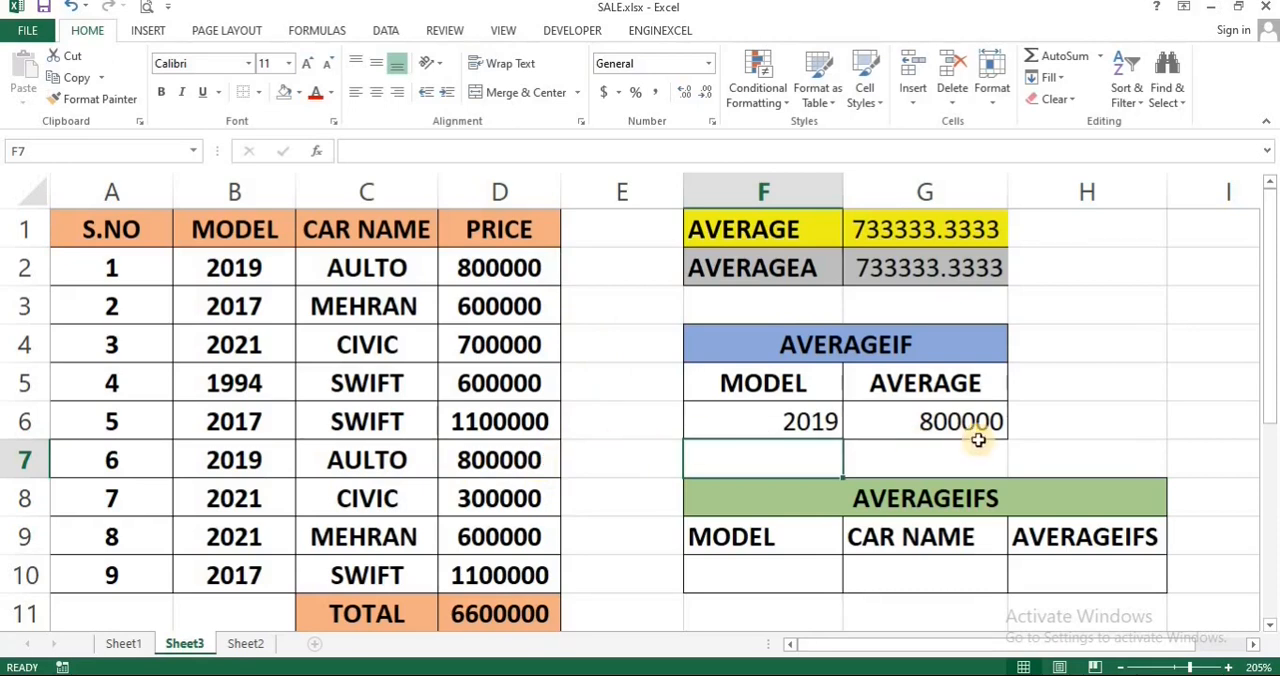
Step: Replace the AVERAGEIF model criterion in F6 with 1994
{"action": "double_click", "coordinate": [821, 414]}
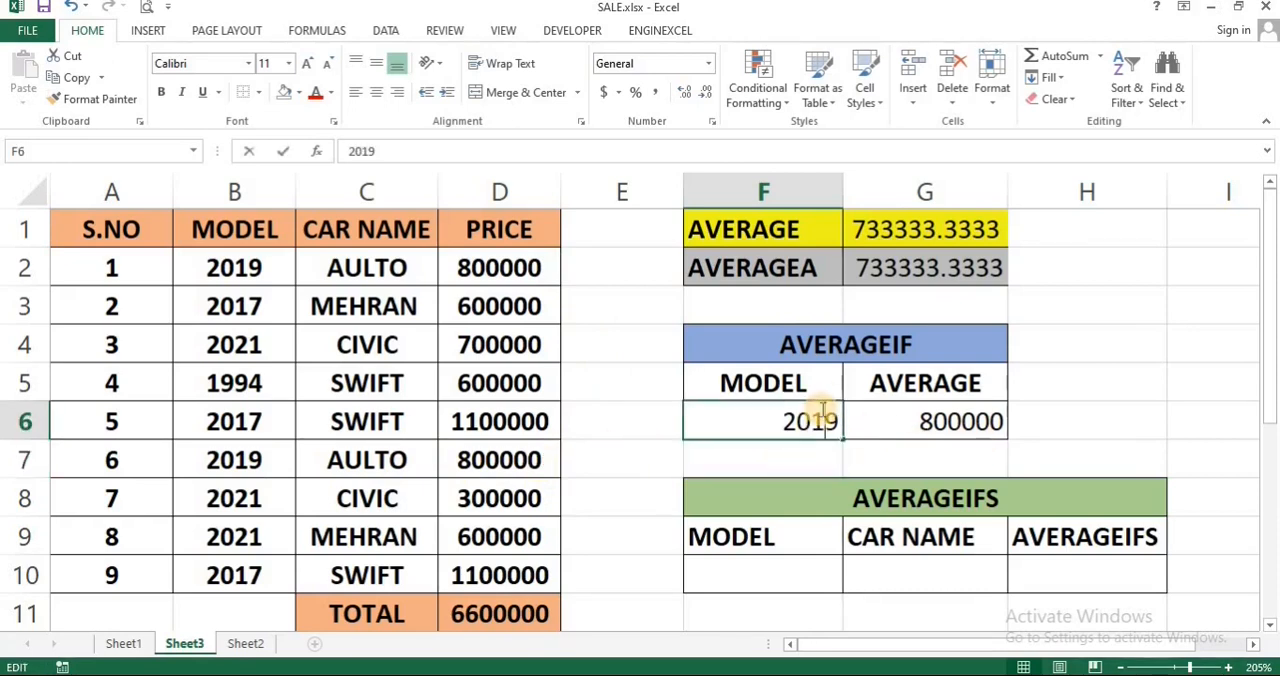
{"action": "key", "text": "BackSpace"}
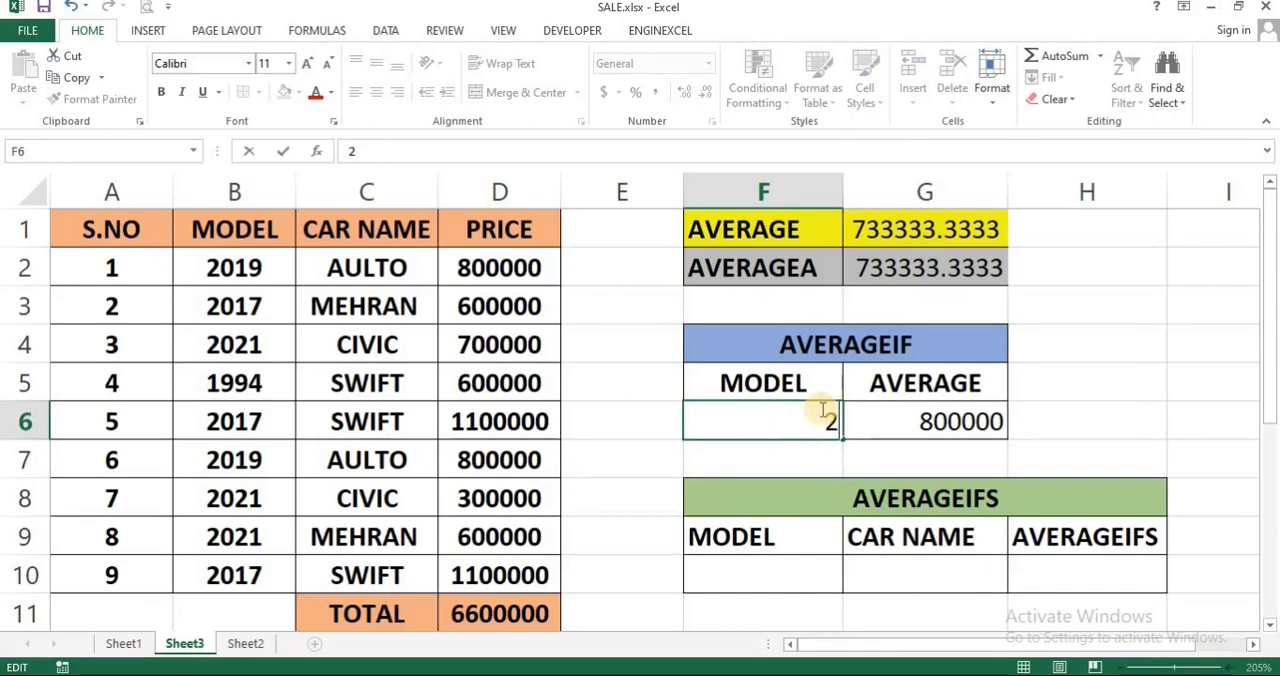
{"action": "type", "text": "1994"}
{"action": "key", "text": "Return"}
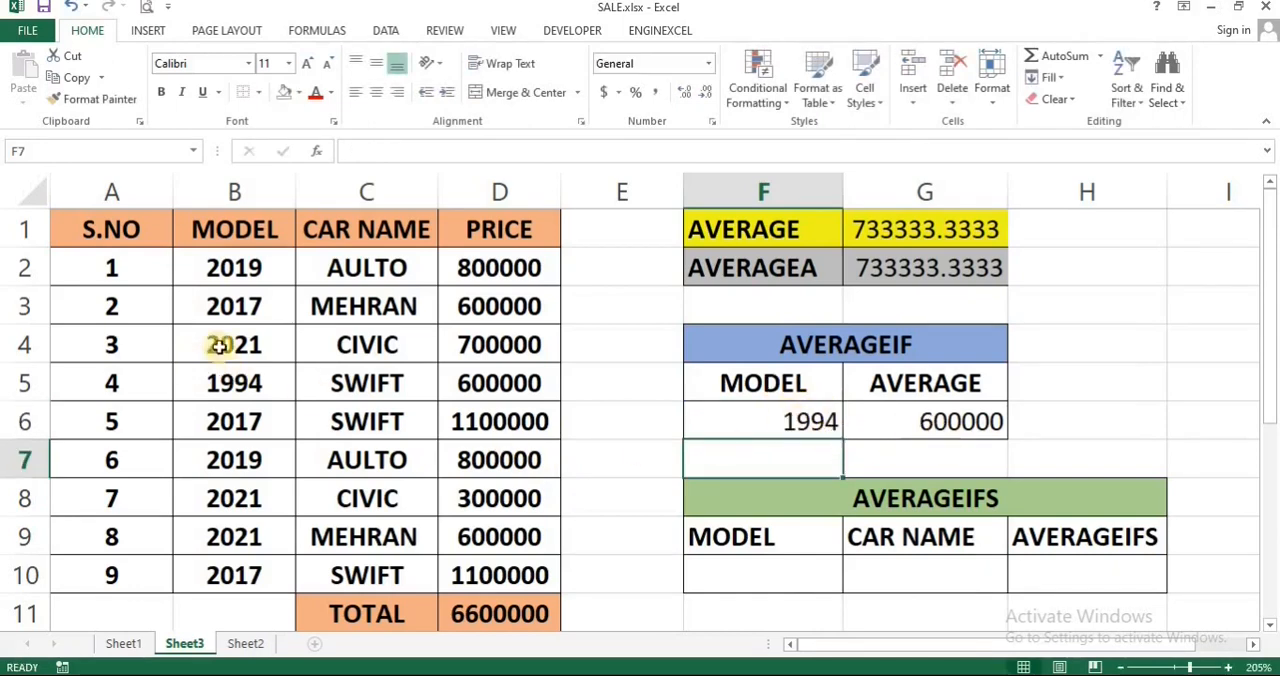
Step: Set the AVERAGEIF model criterion in F6 to 2021
{"action": "left_click", "coordinate": [786, 429]}
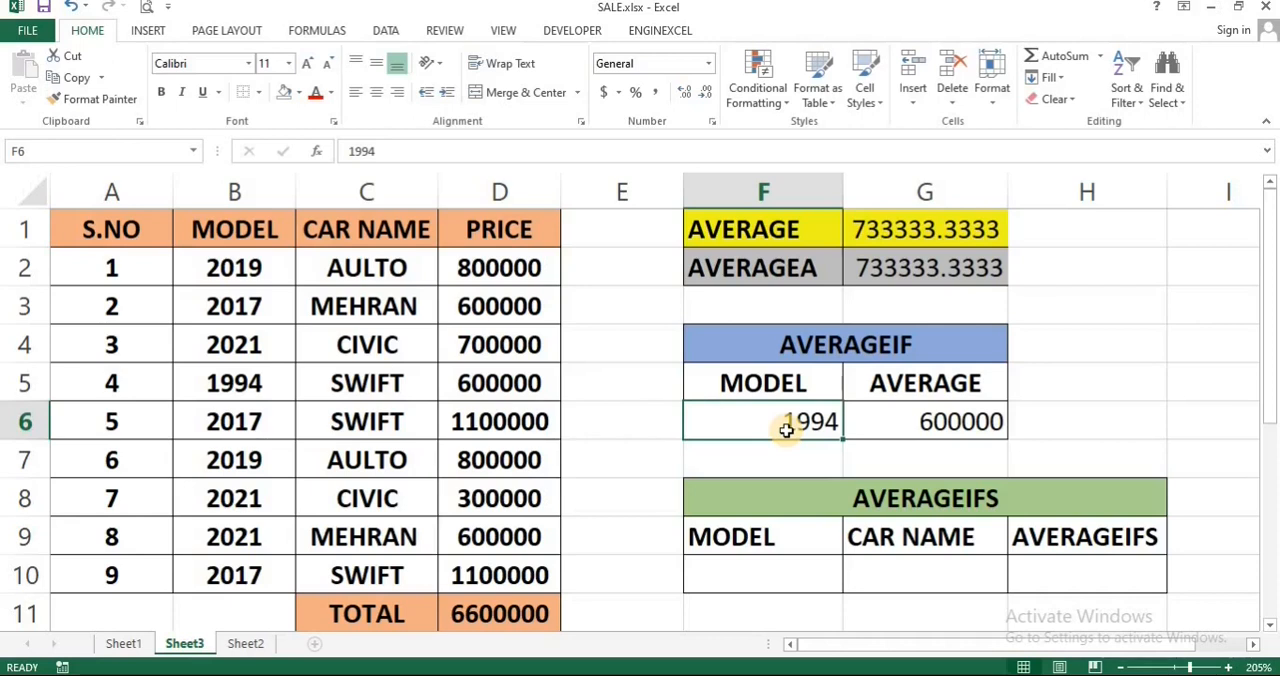
{"action": "type", "text": "20"}
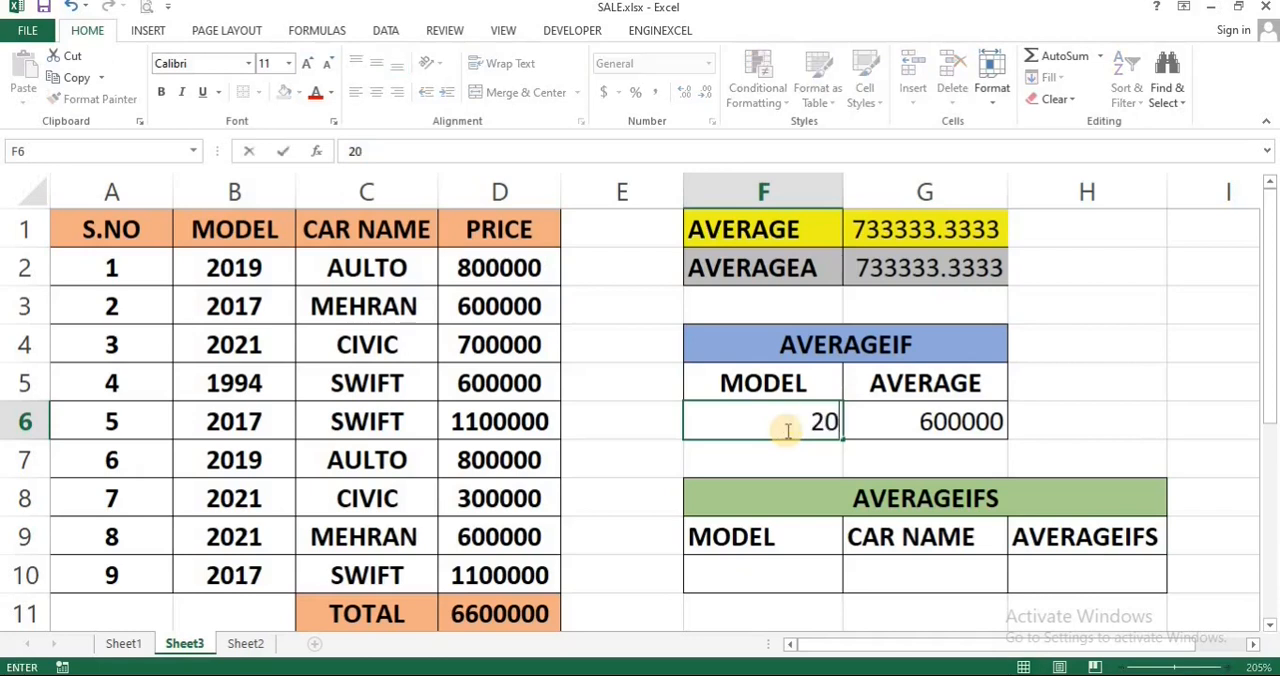
{"action": "type", "text": "21"}
{"action": "key", "text": "Return"}
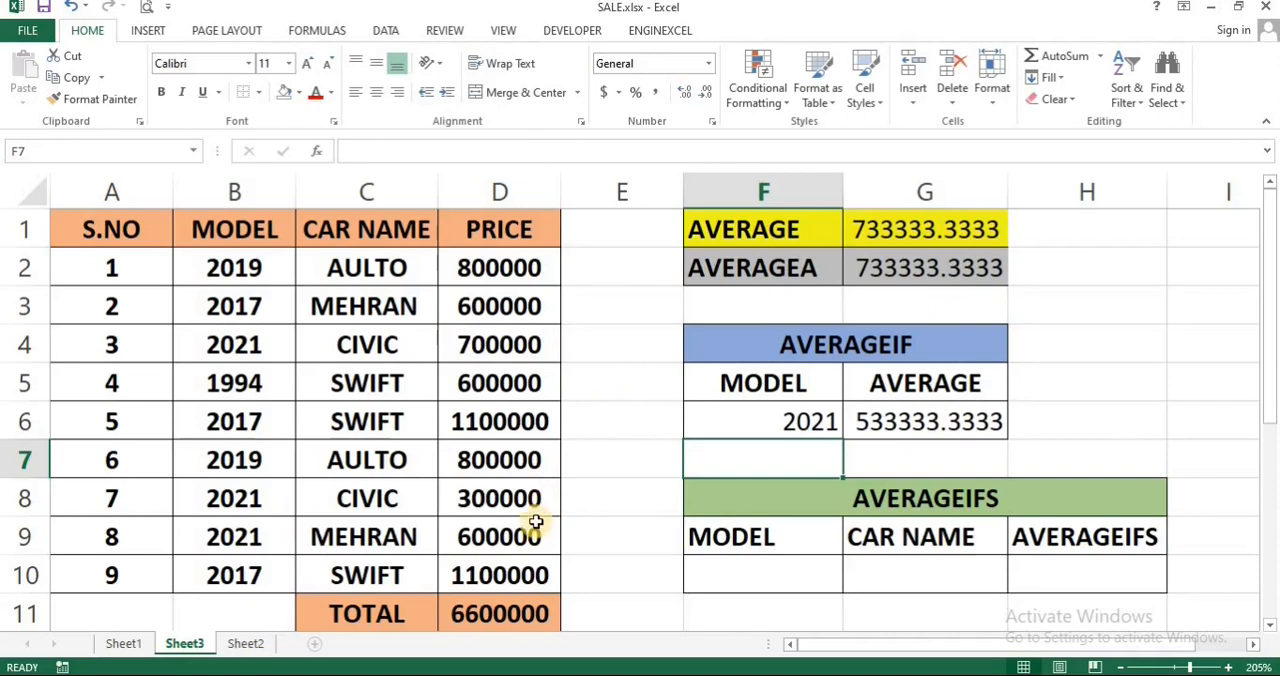
{"action": "left_click", "coordinate": [797, 425]}
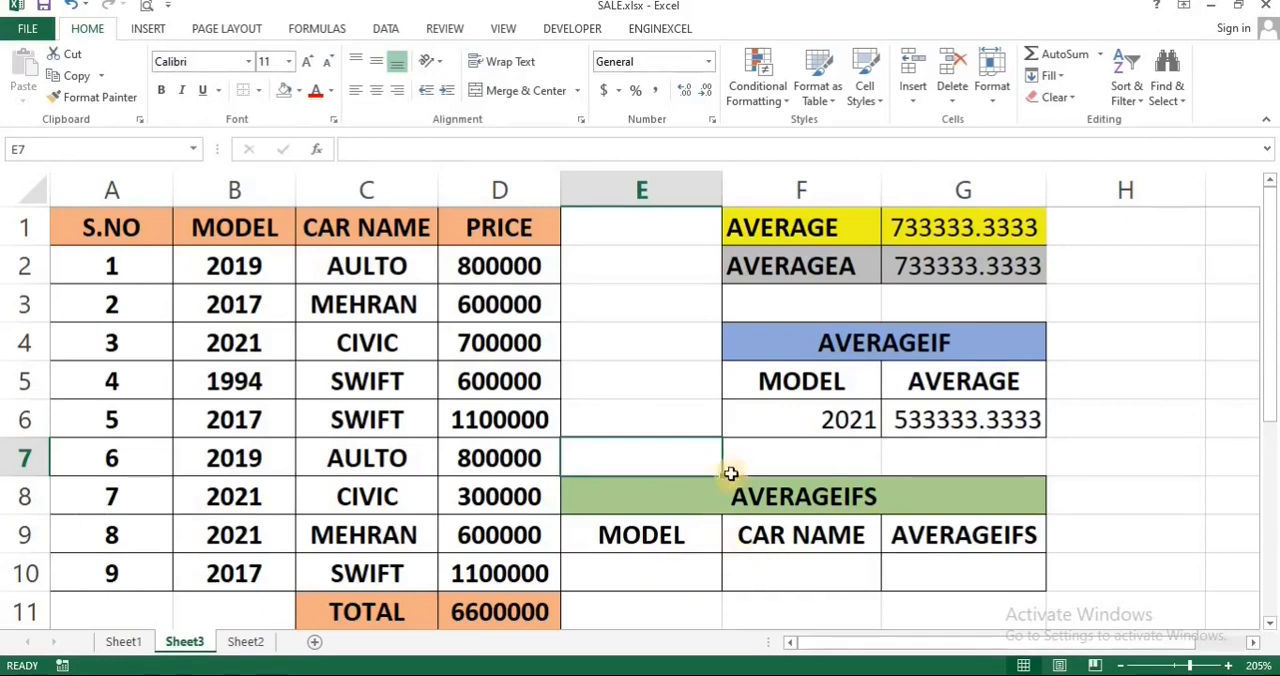
Step: Start an AVERAGEIFS formula in G10 with D2:D10 as the average range
{"action": "left_click", "coordinate": [967, 573]}
{"action": "type", "text": "=AVER"}
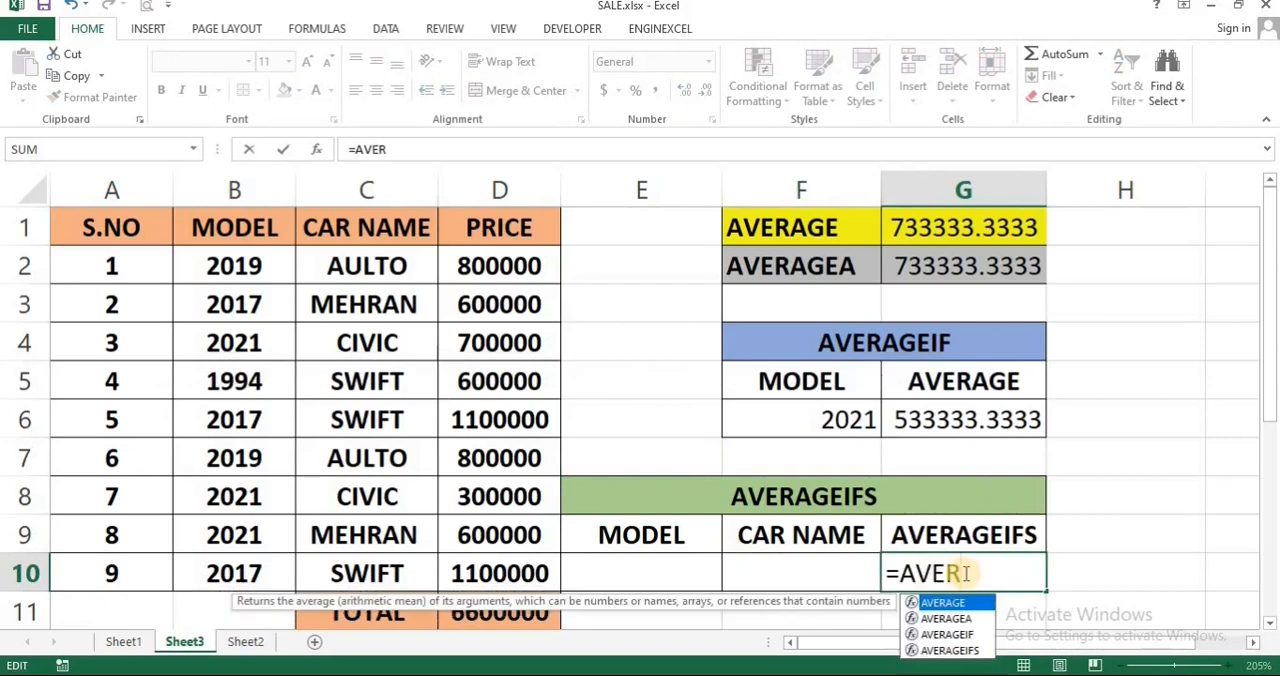
{"action": "key", "text": "Down"}
{"action": "key", "text": "Down"}
{"action": "key", "text": "Down"}
{"action": "key", "text": "Tab"}
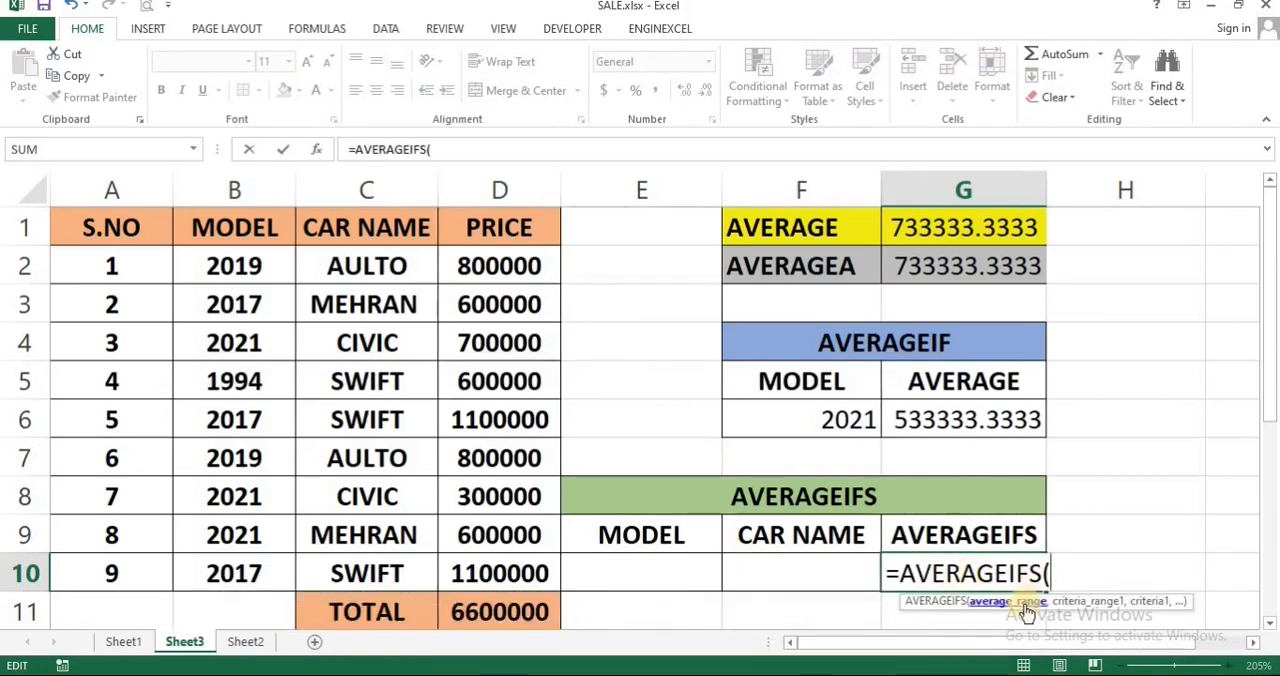
{"action": "left_click_drag", "start_coordinate": [545, 268], "coordinate": [508, 566]}
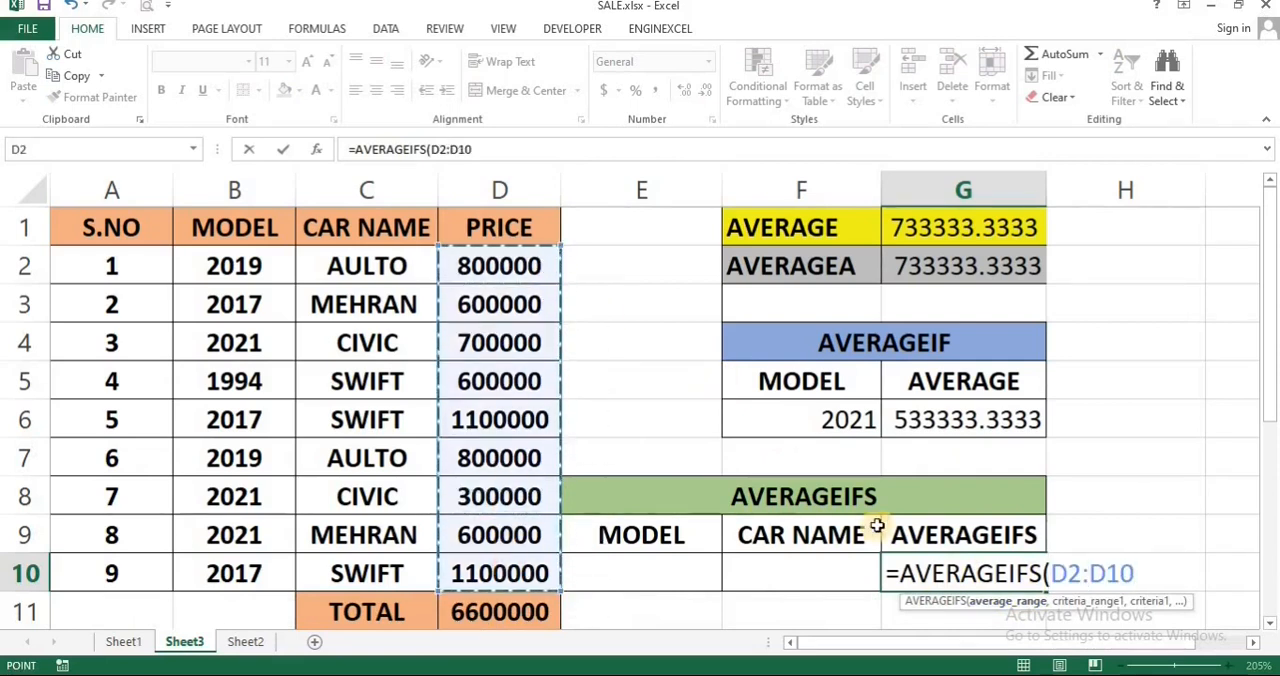
{"action": "type", "text": ","}
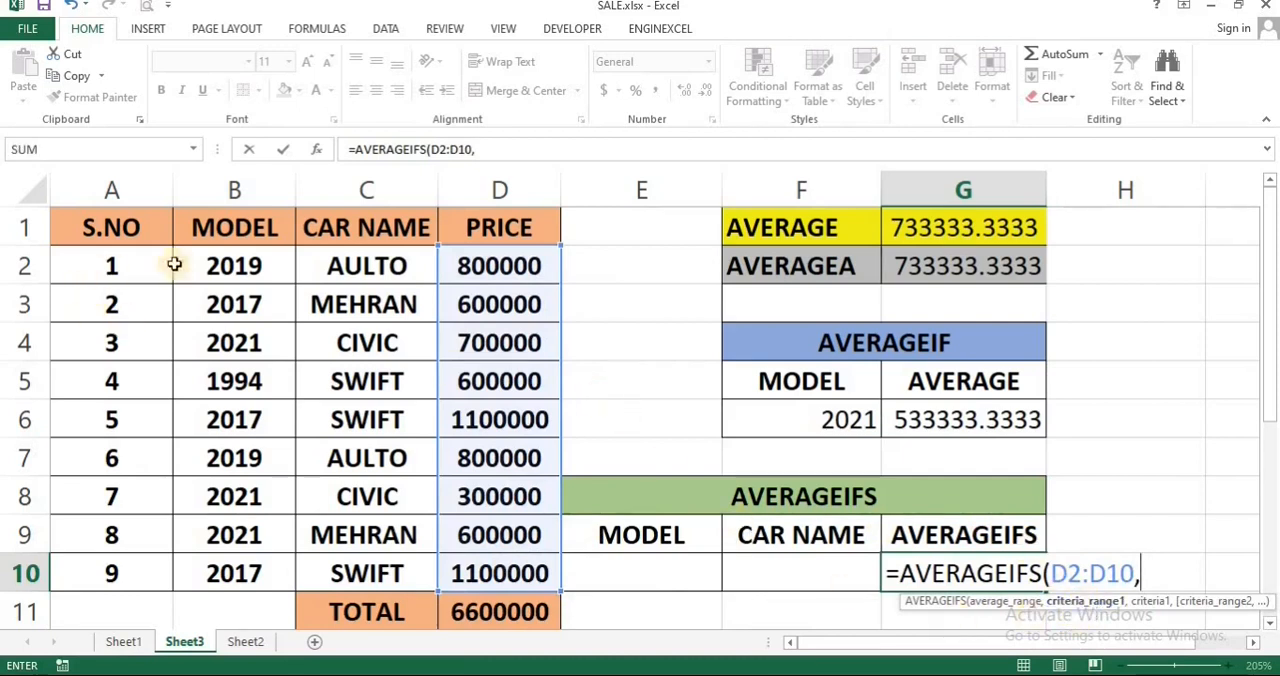
Step: Complete the AVERAGEIFS formula with criteria range B2:B10 matched to E10 and criteria range C2:C10 matched to F10
{"action": "left_click_drag", "start_coordinate": [222, 262], "coordinate": [223, 562]}
{"action": "type", "text": ","}
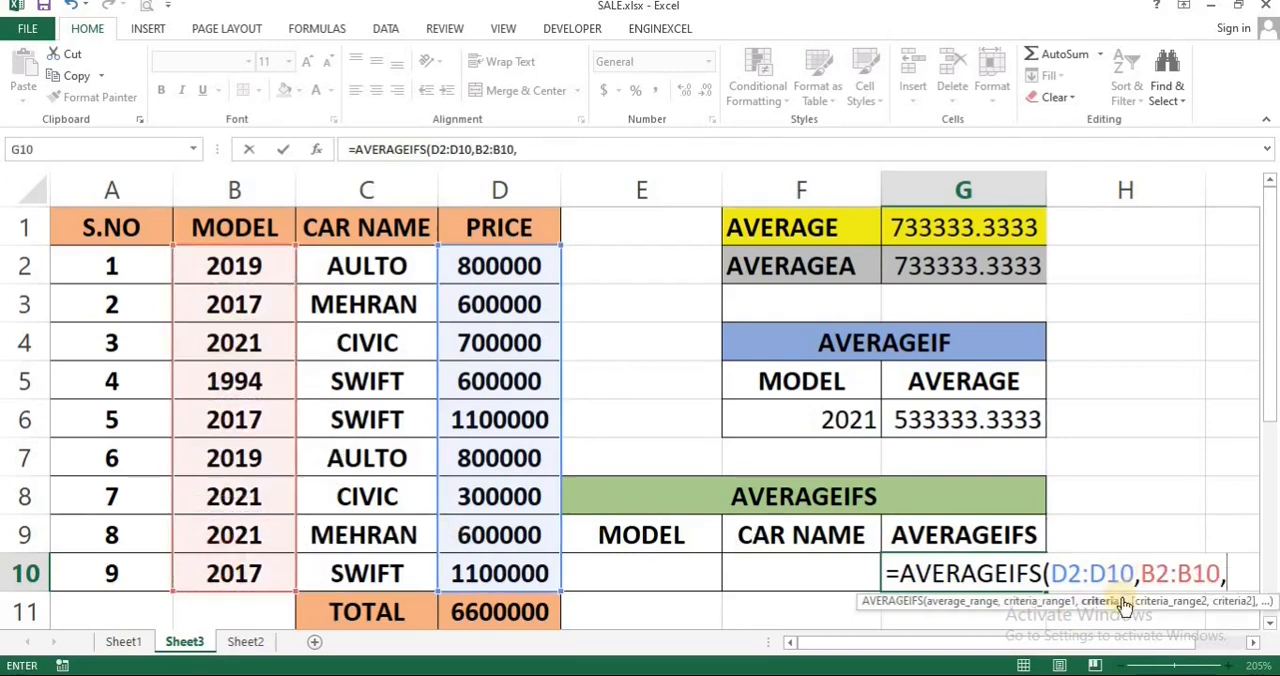
{"action": "left_click", "coordinate": [684, 572]}
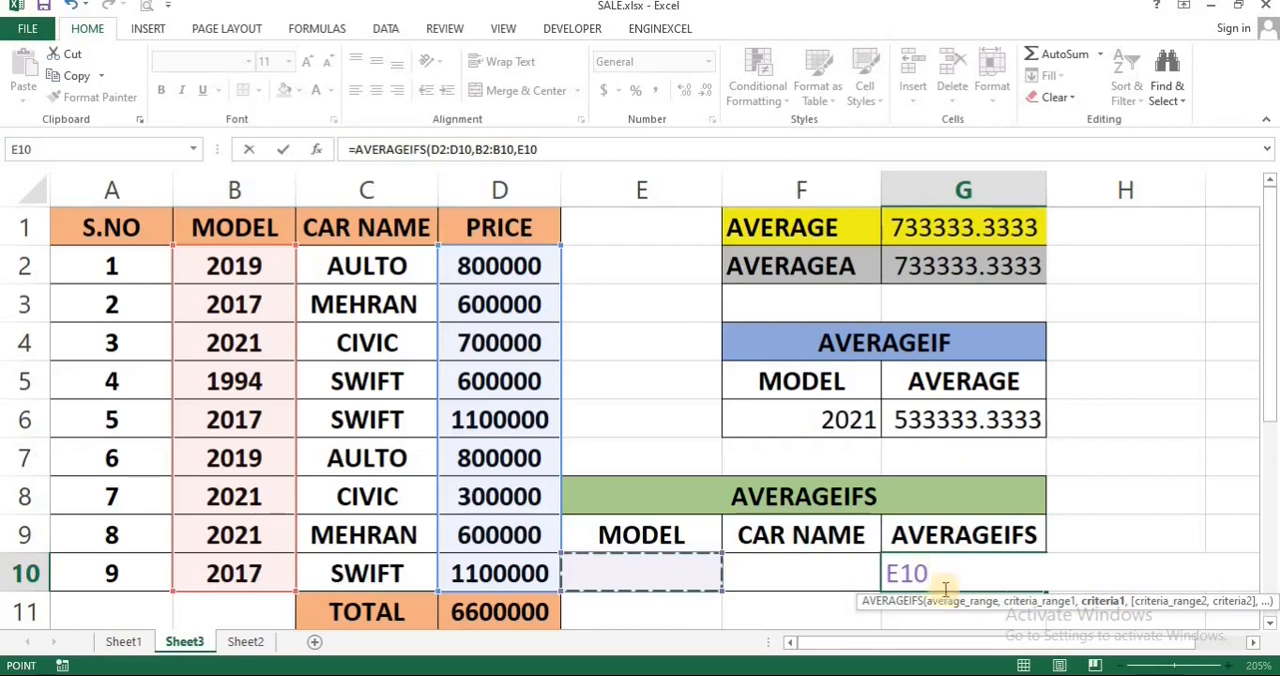
{"action": "type", "text": ","}
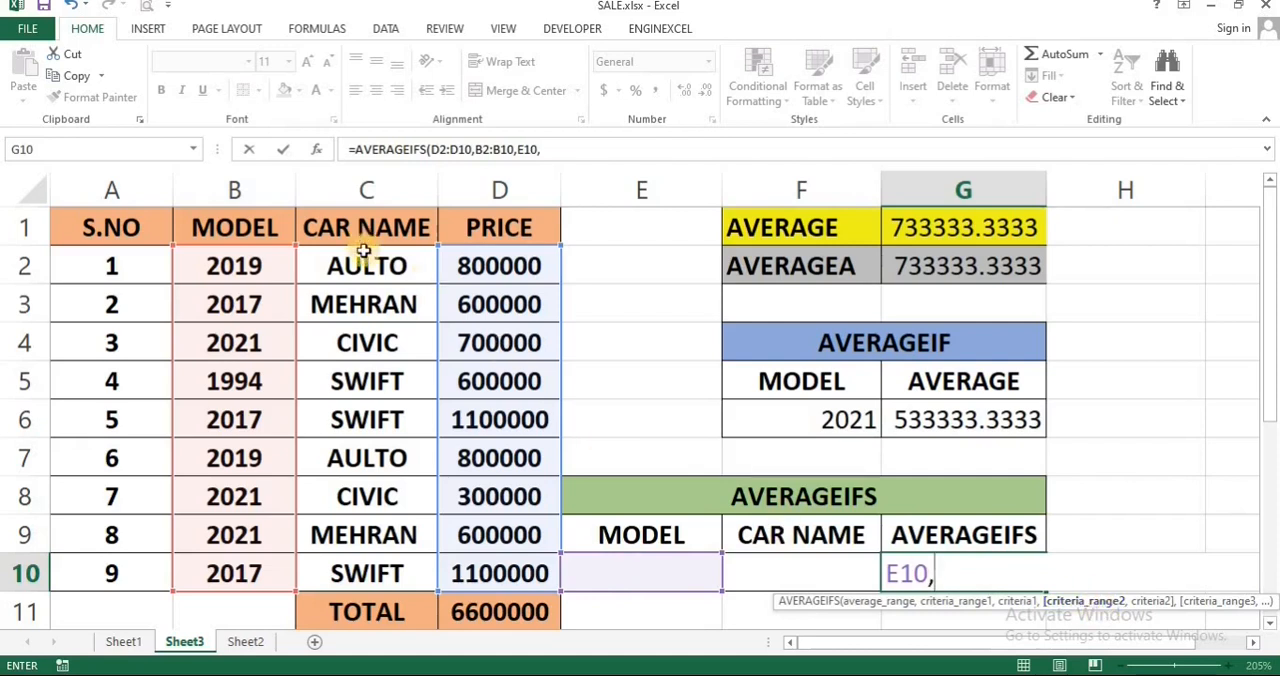
{"action": "left_click_drag", "start_coordinate": [363, 258], "coordinate": [345, 563]}
{"action": "type", "text": ","}
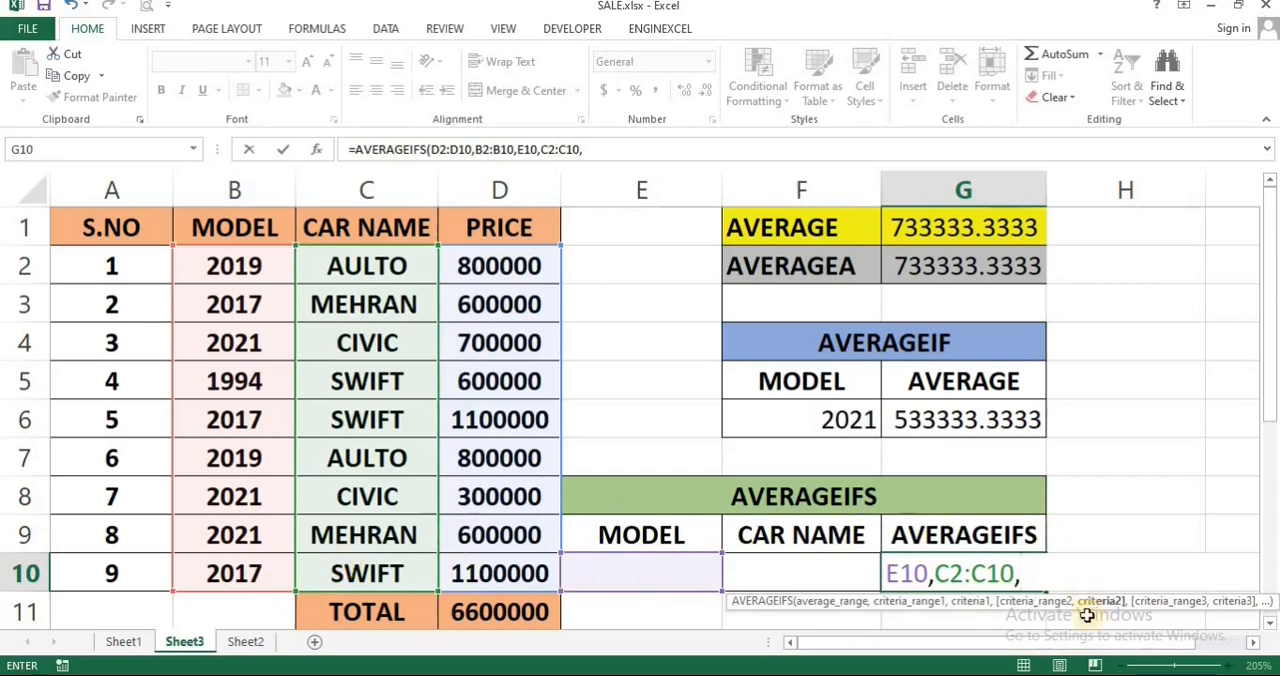
{"action": "left_click", "coordinate": [798, 580]}
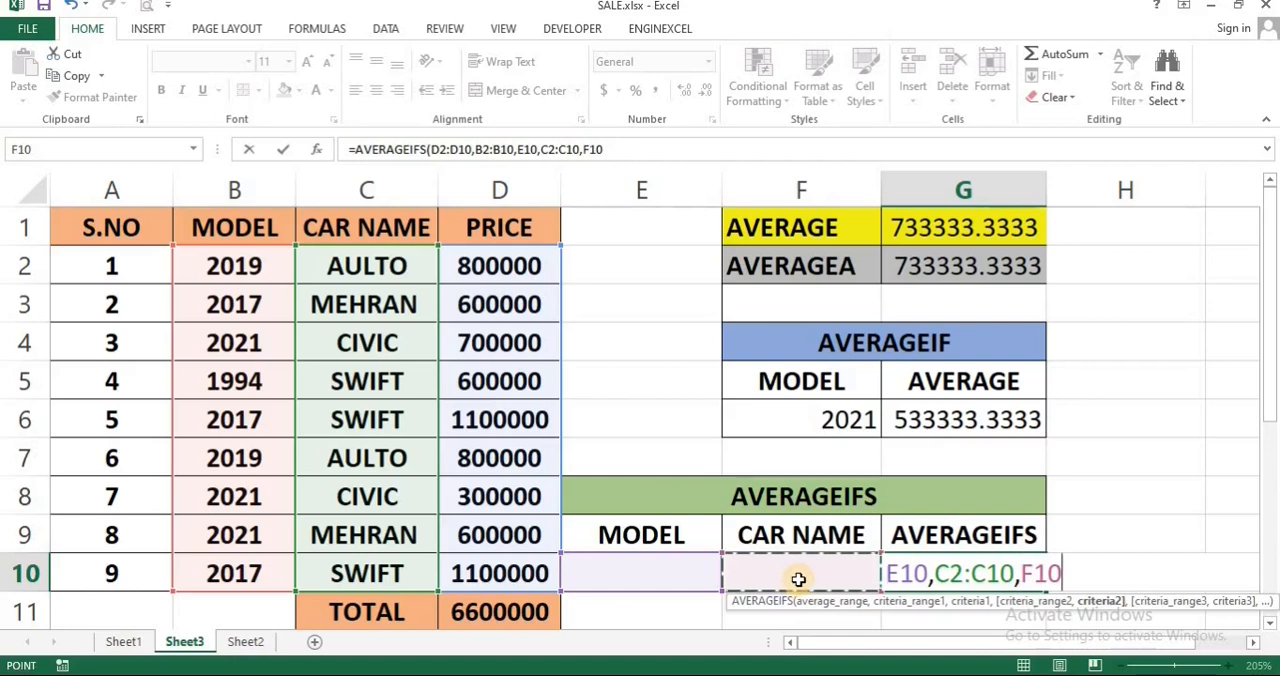
{"action": "key", "text": "Return"}
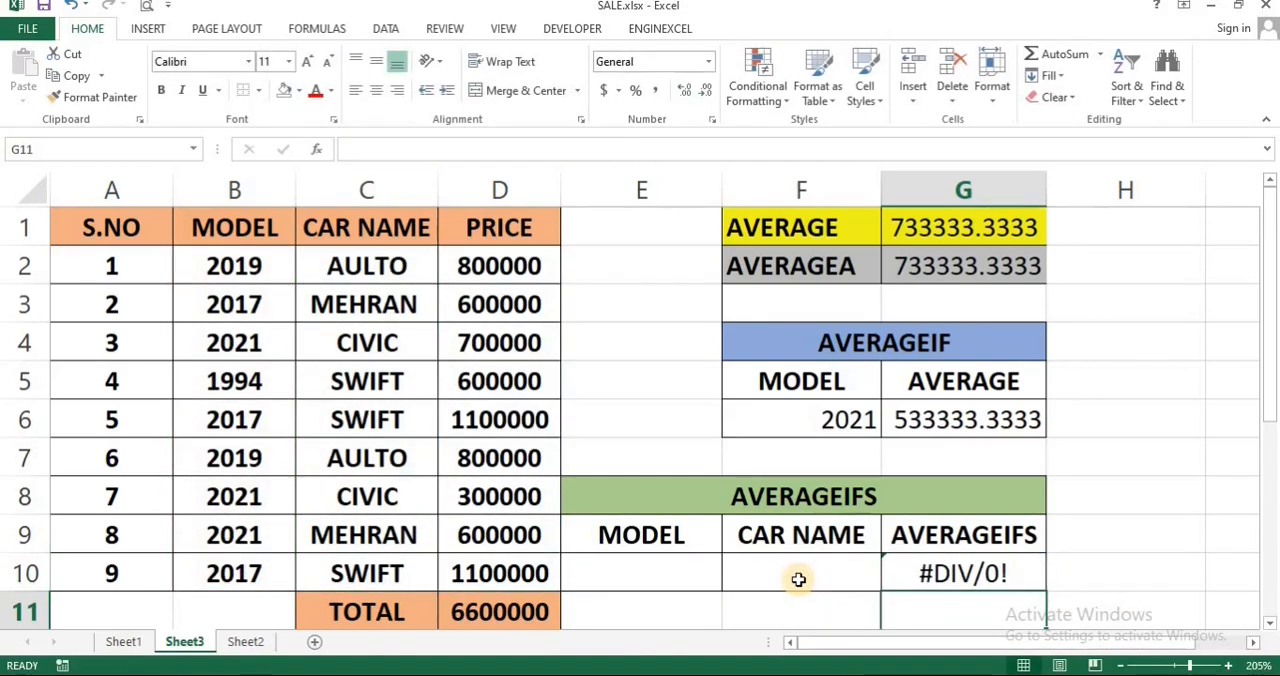
Step: Enter model 2019 in E10 and car name AULTO in F10 as the AVERAGEIFS criteria
{"action": "left_click", "coordinate": [685, 567]}
{"action": "type", "text": "2019"}
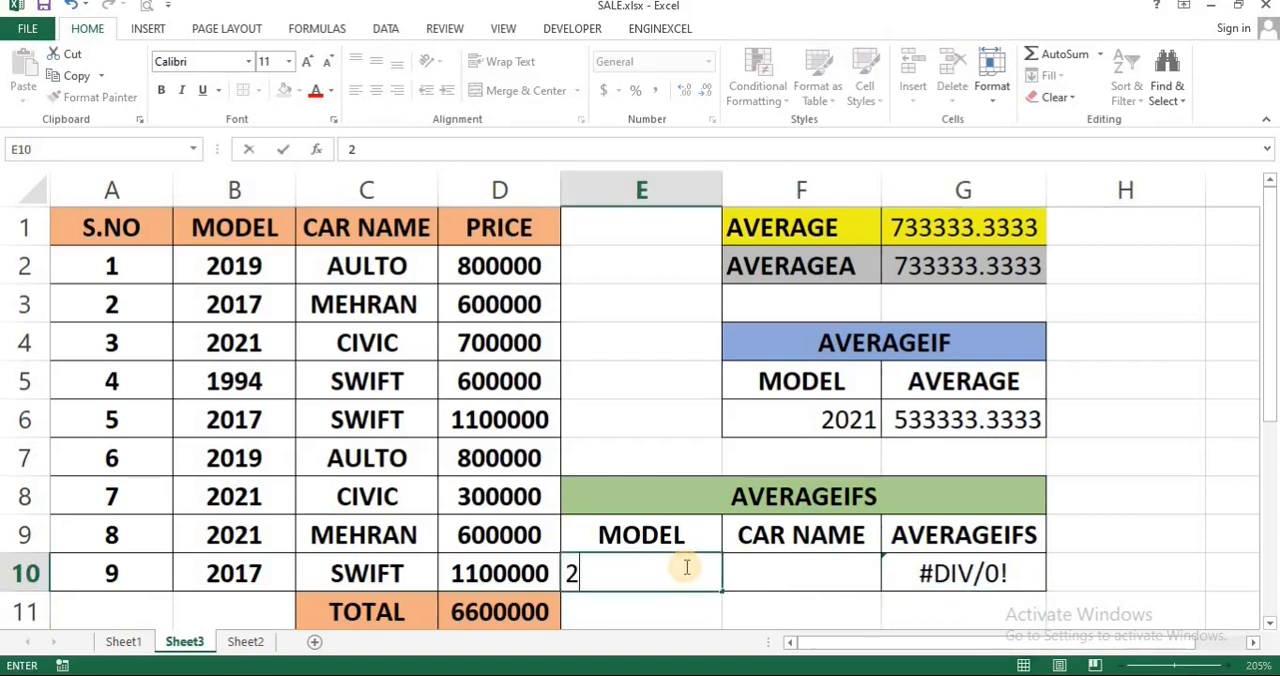
{"action": "left_click", "coordinate": [783, 567]}
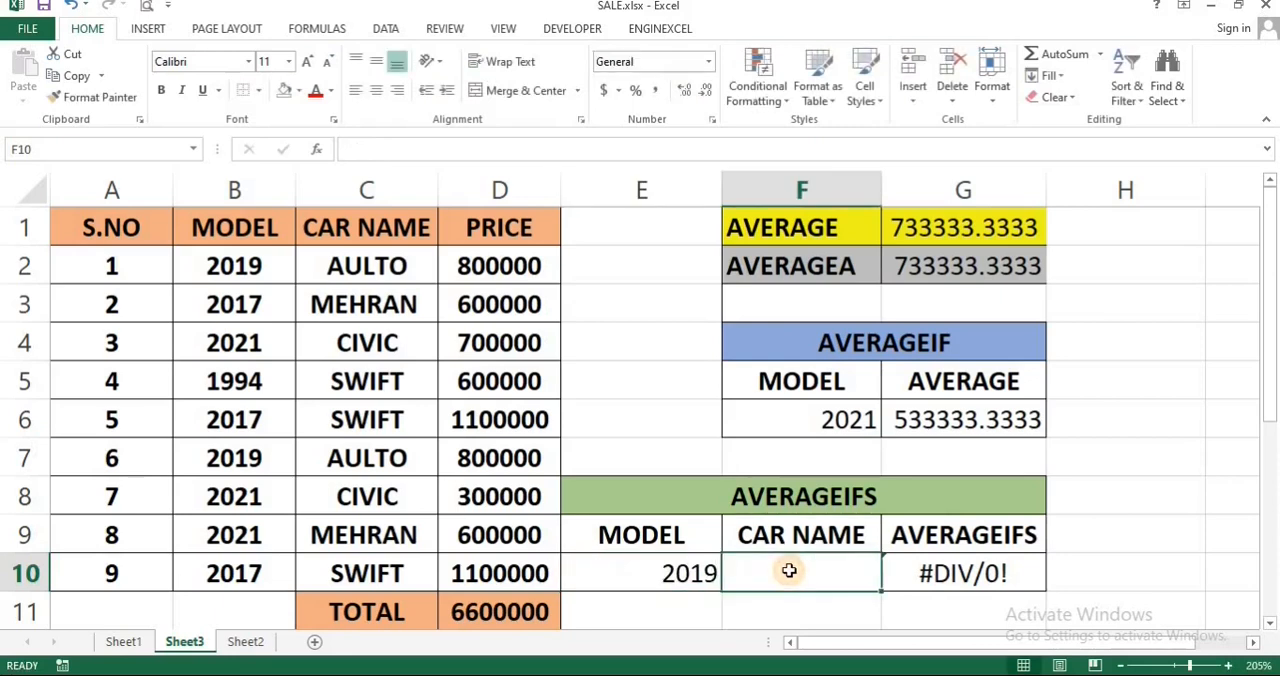
{"action": "type", "text": "AULTO"}
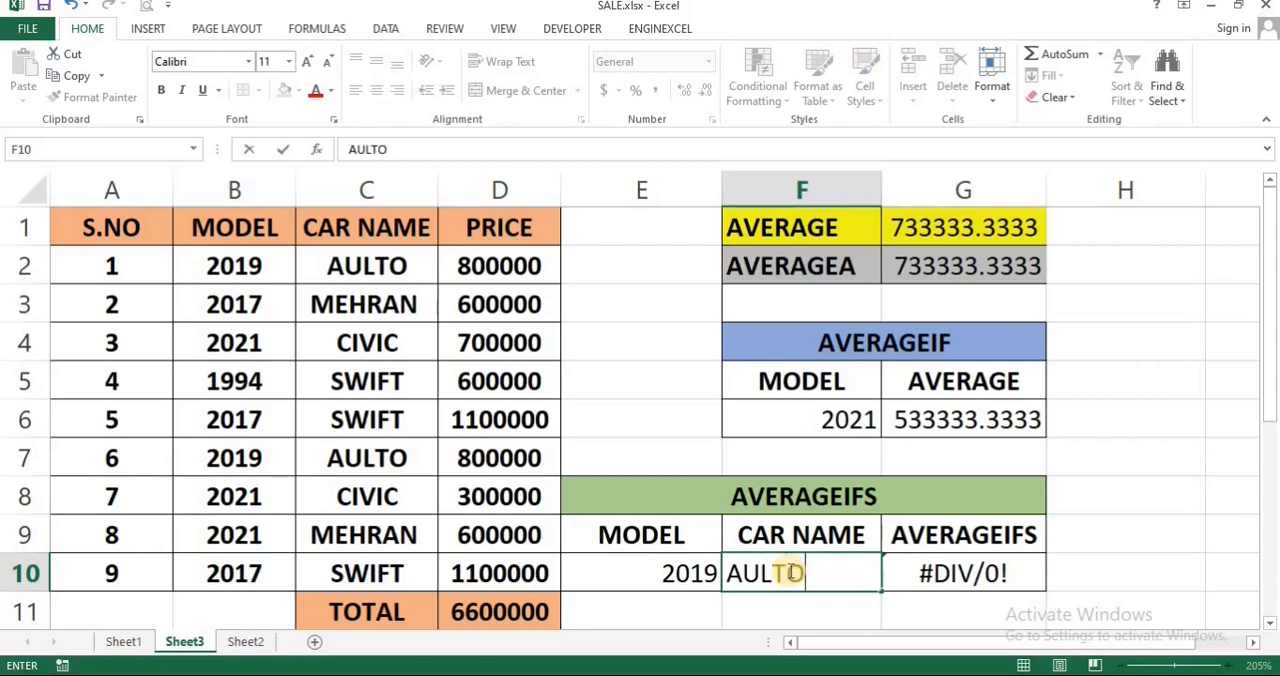
{"action": "key", "text": "Return"}
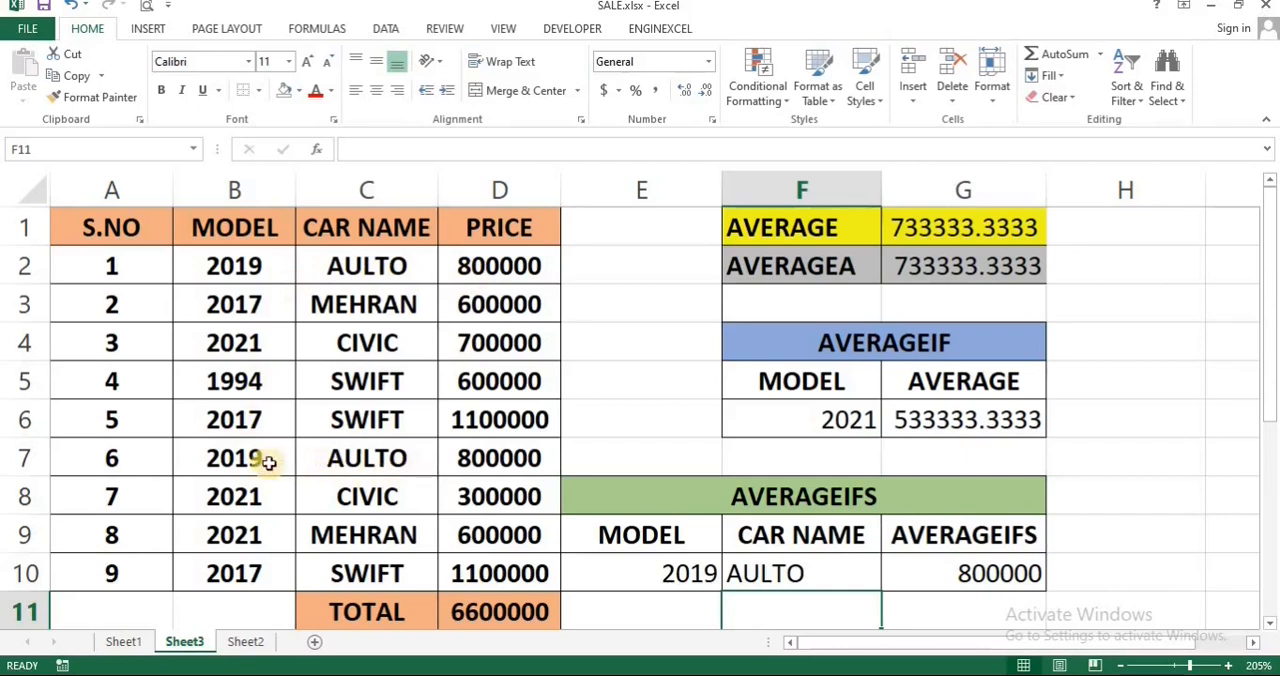
Step: Change the AVERAGEIFS model criterion in E10 to 2021
{"action": "left_click", "coordinate": [654, 571]}
{"action": "double_click", "coordinate": [712, 585]}
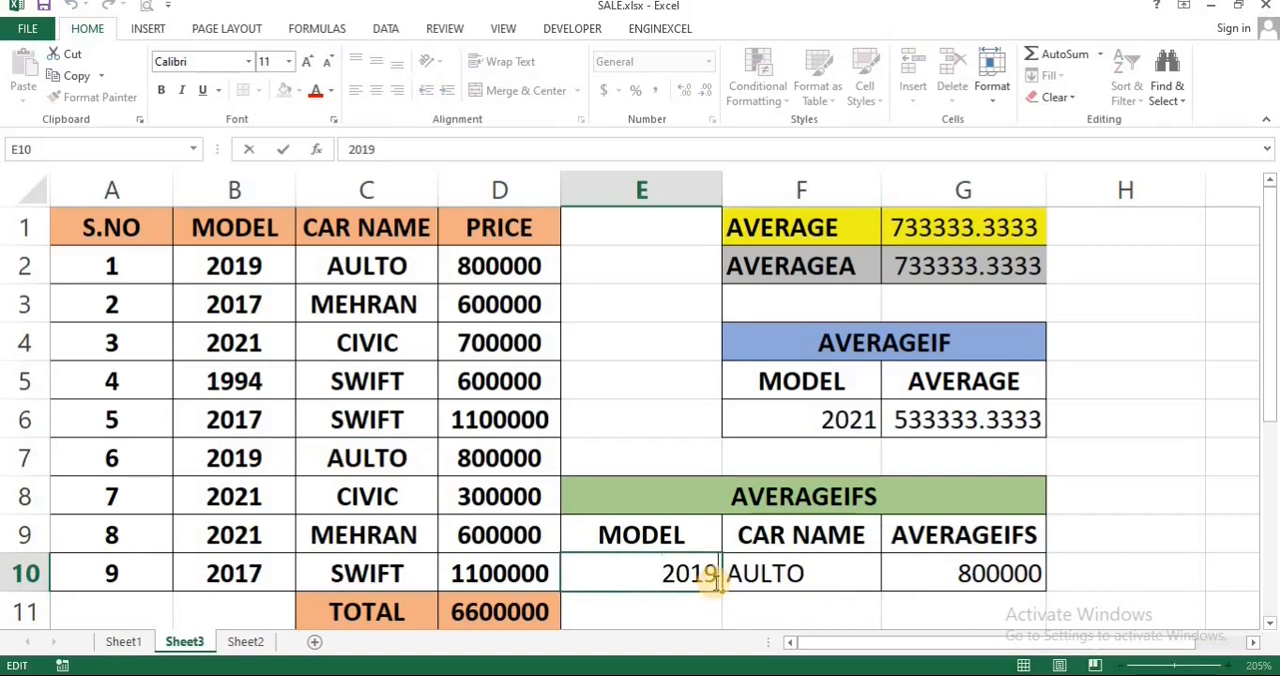
{"action": "key", "text": "BackSpace"}
{"action": "type", "text": "21"}
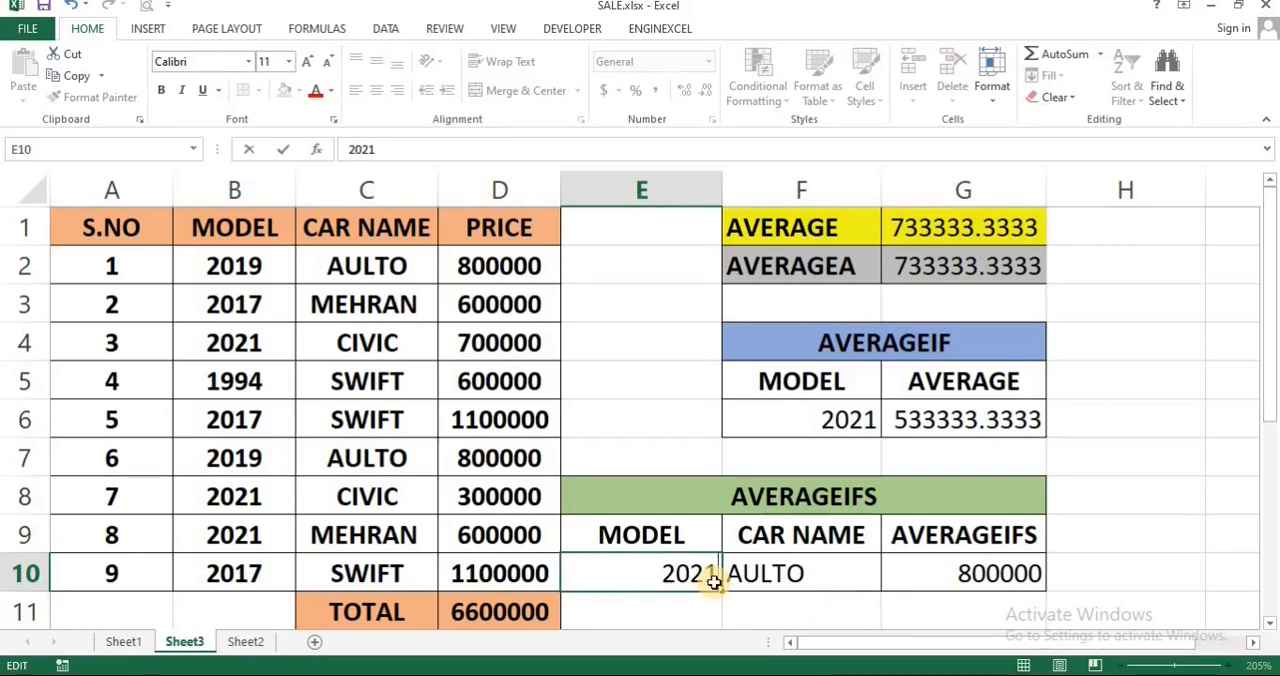
{"action": "key", "text": "Return"}
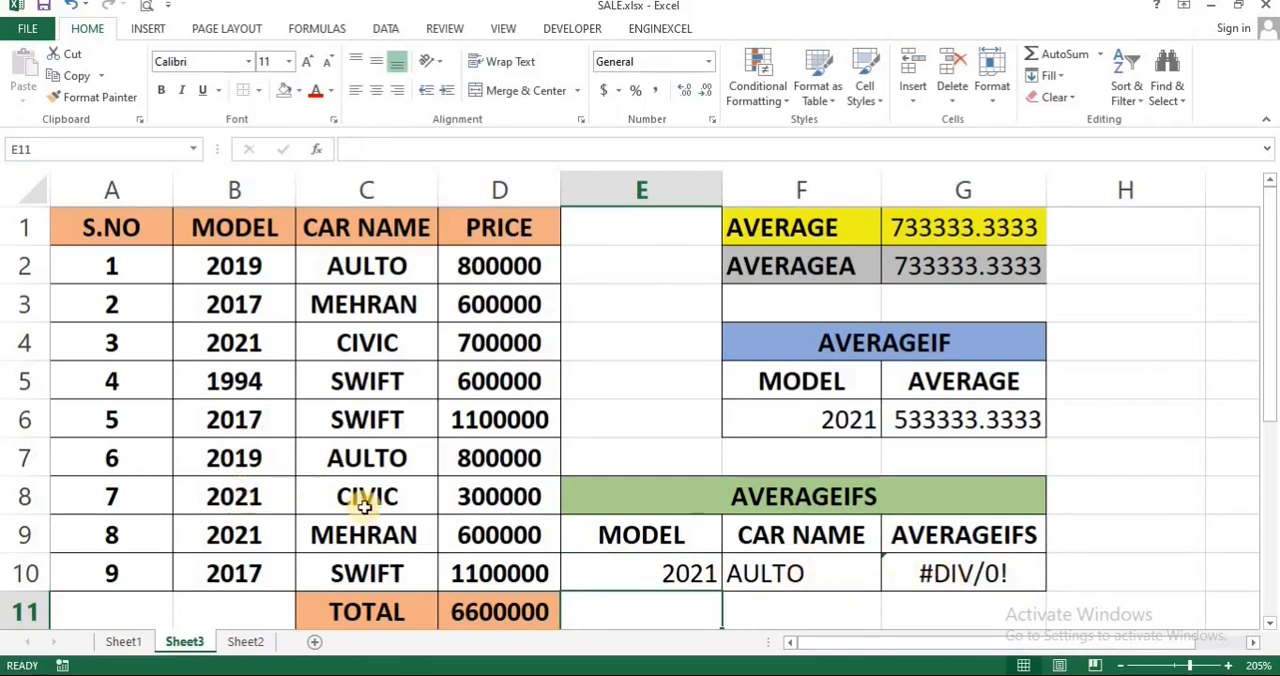
Step: Replace the AVERAGEIFS car name criterion in F10 with CIVIC
{"action": "left_click", "coordinate": [822, 576]}
{"action": "double_click", "coordinate": [822, 576]}
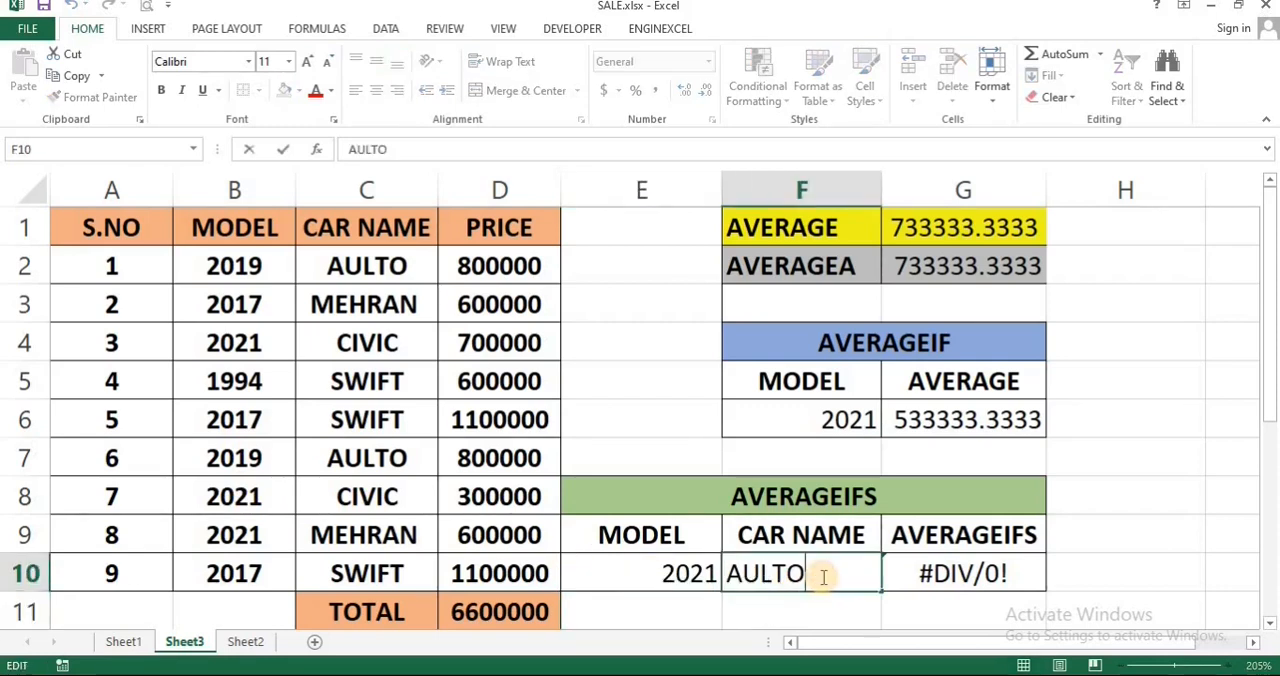
{"action": "key", "text": "BackSpace"}
{"action": "key", "text": "BackSpace"}
{"action": "type", "text": "CI"}
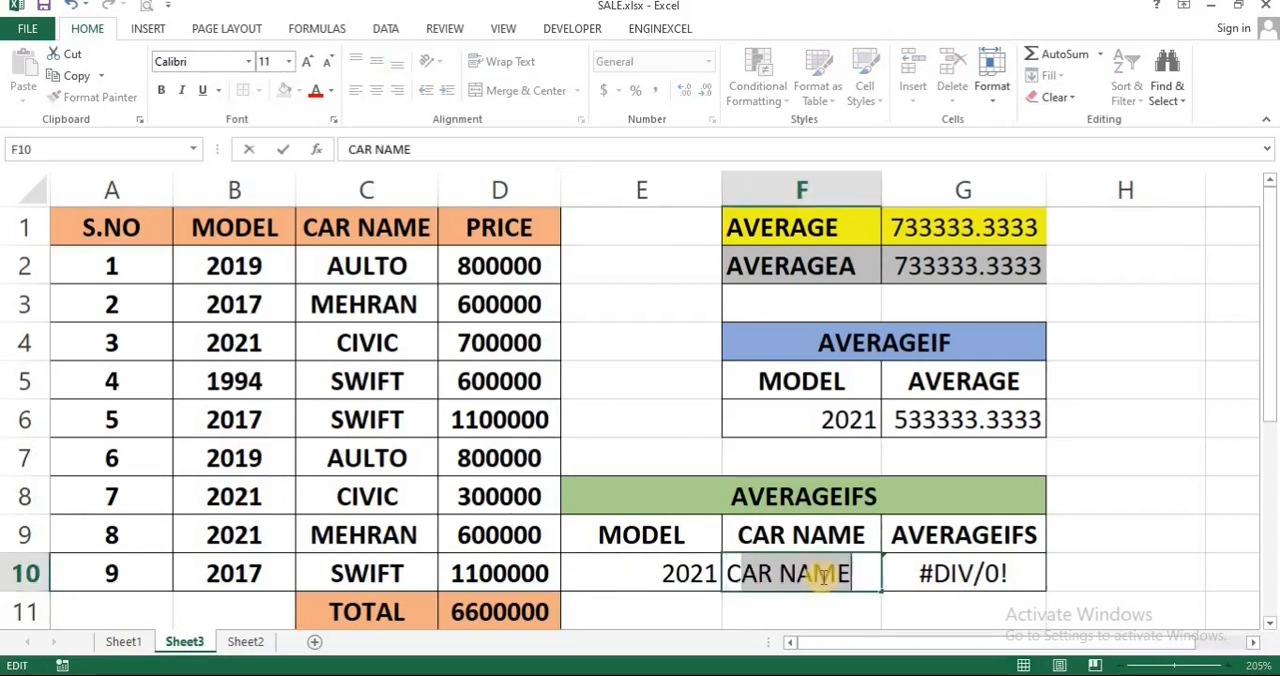
{"action": "type", "text": "VIC"}
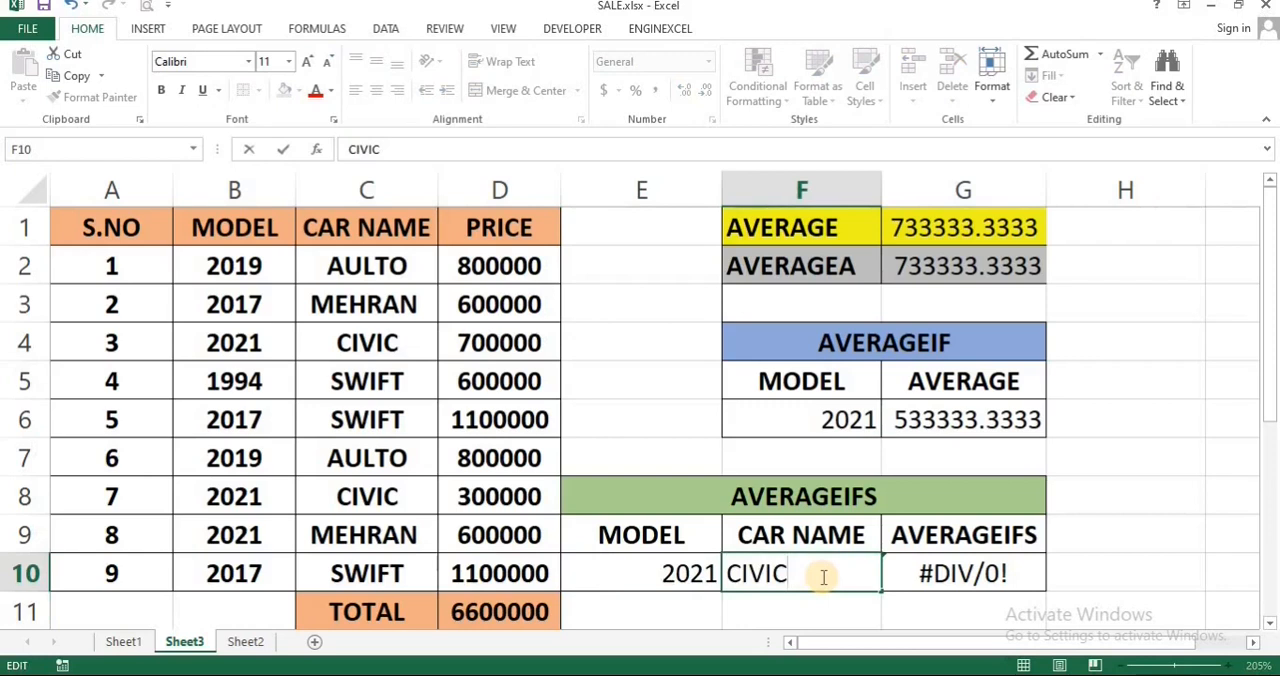
{"action": "key", "text": "Return"}
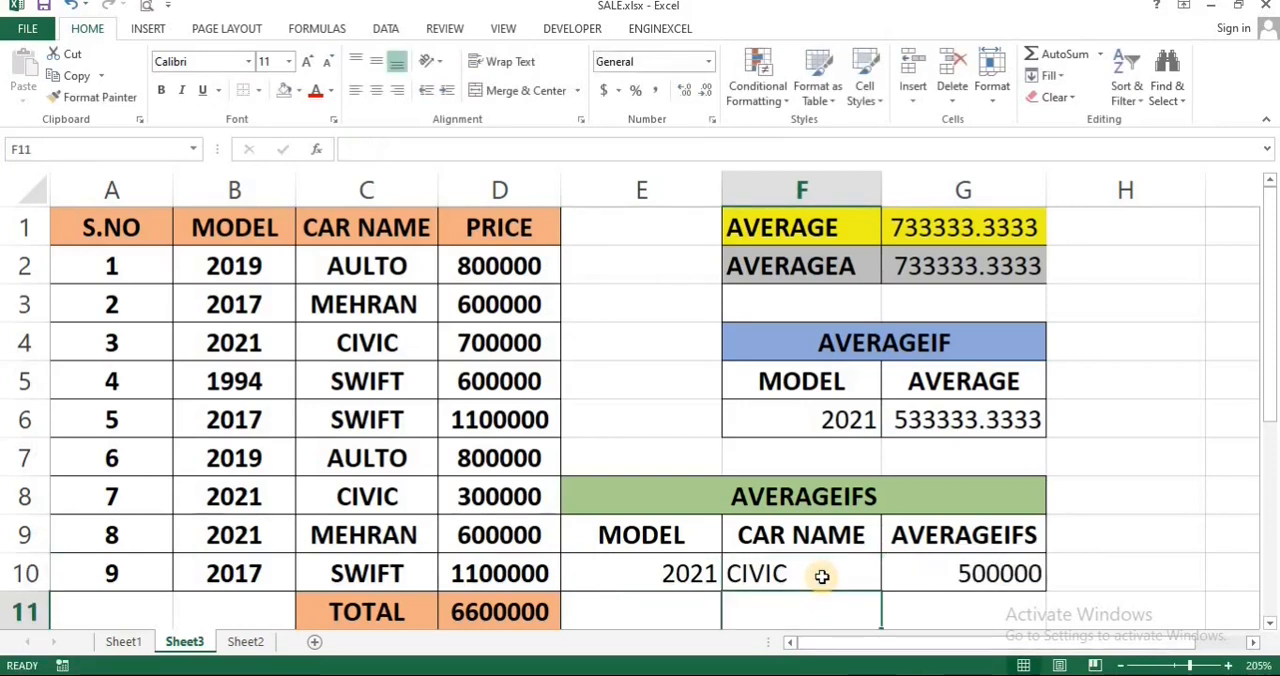